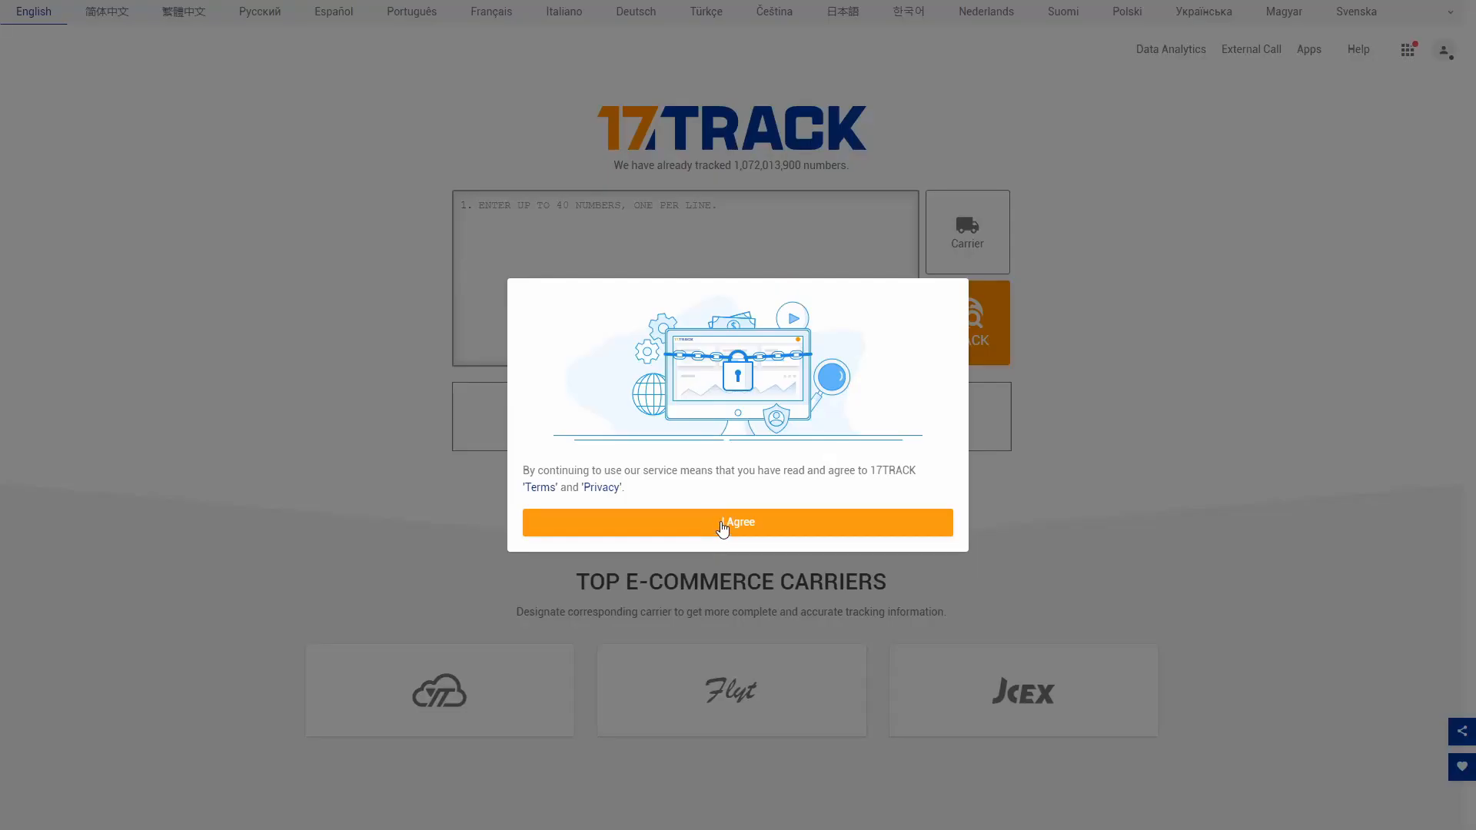
- Accept the 17TRACK terms and privacy notice and open account registration
left_click(769, 536)
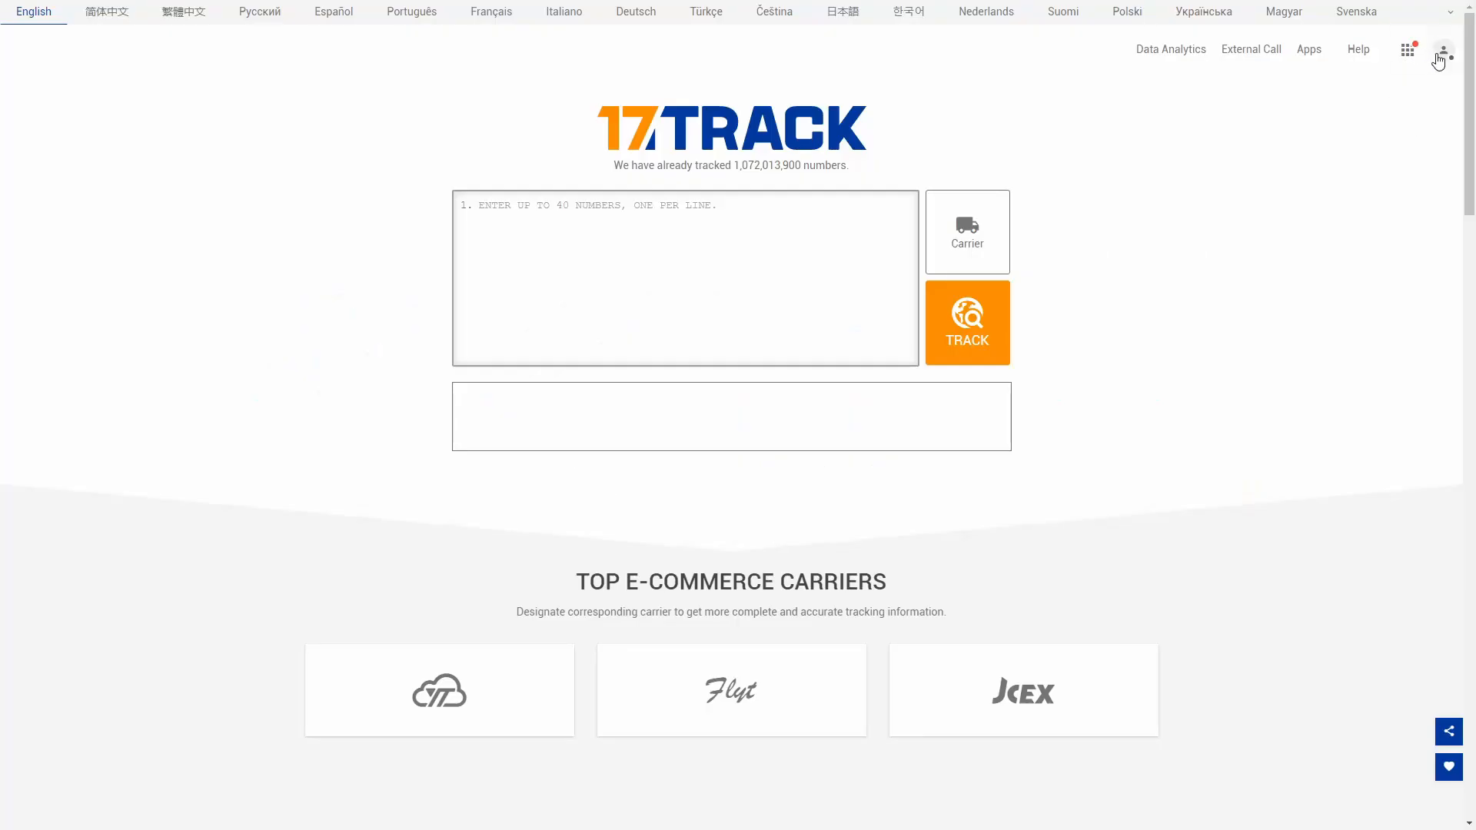
mouse_move(1437, 62)
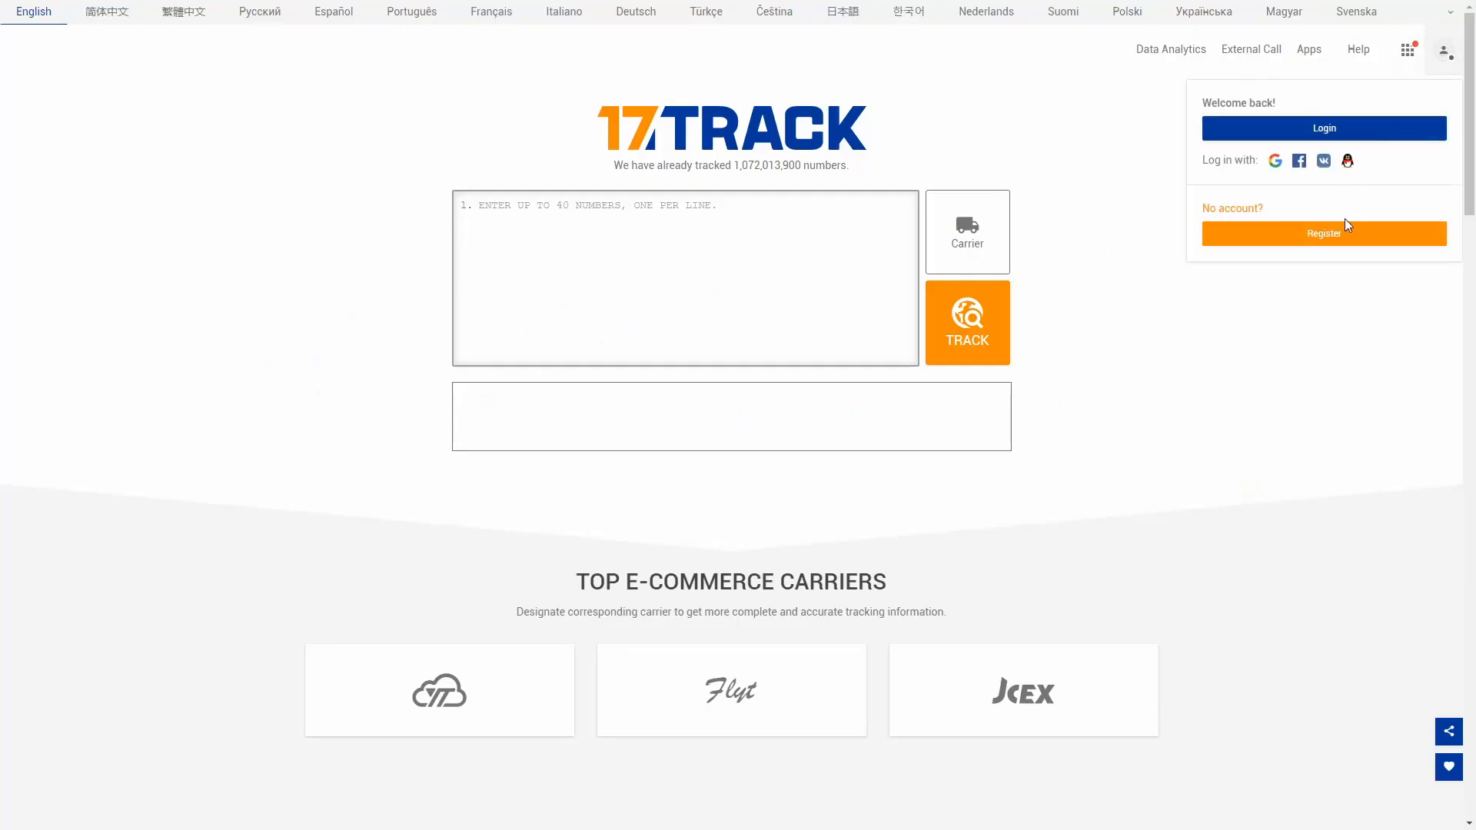
left_click(1347, 236)
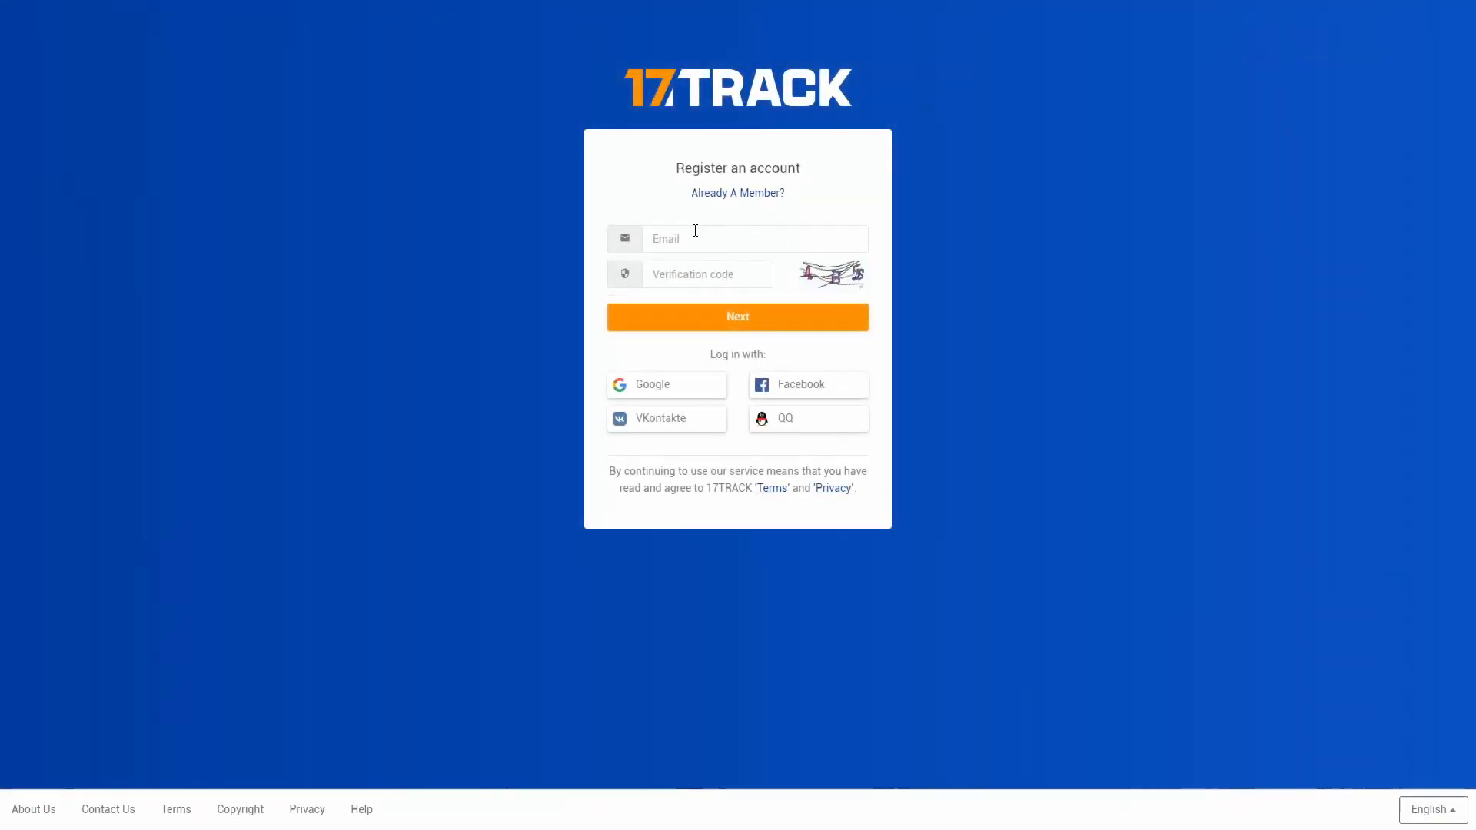
- Submit the registration with an e-mail address and the image verification code
left_click(694, 231)
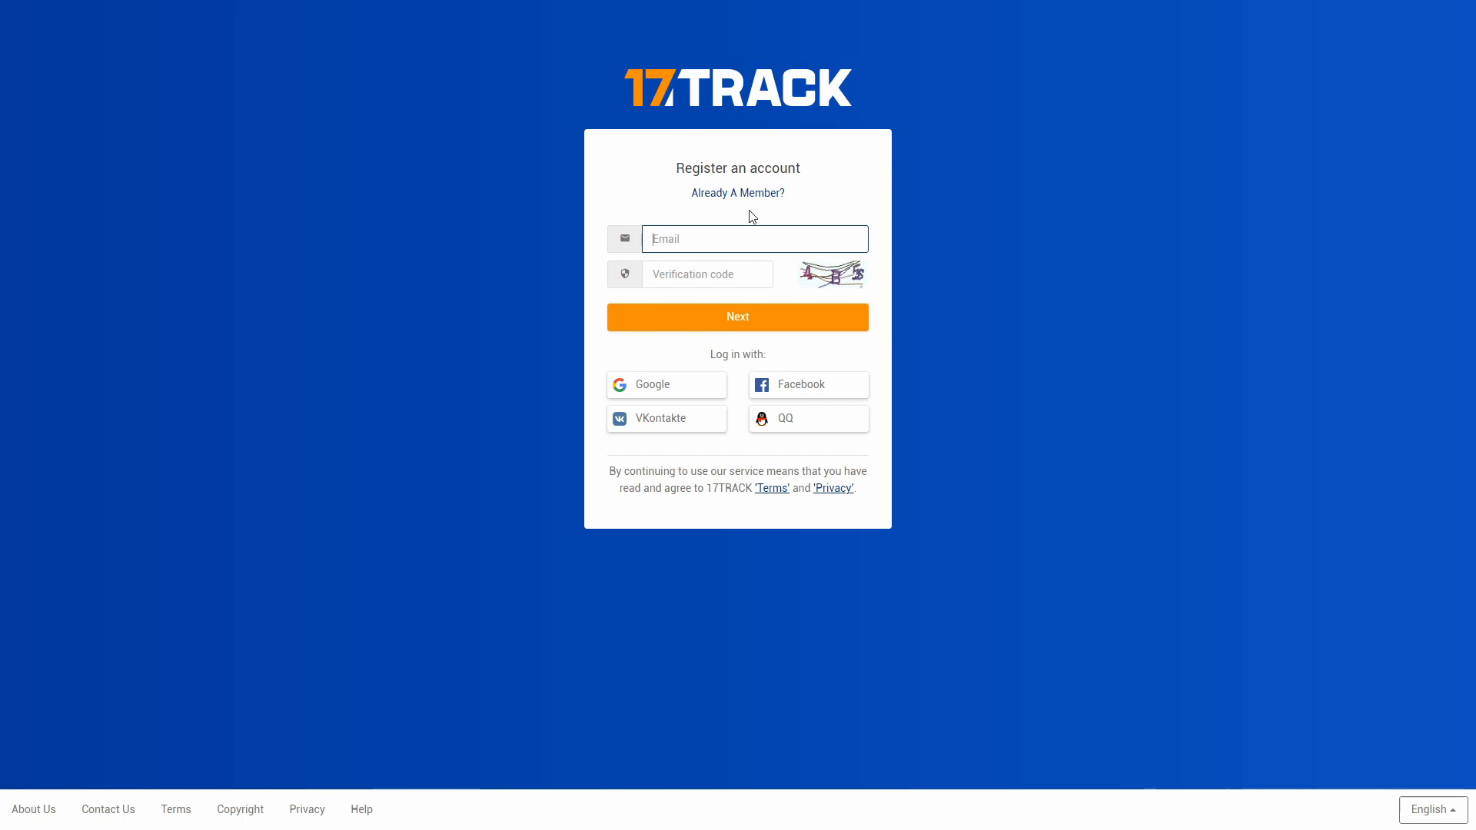
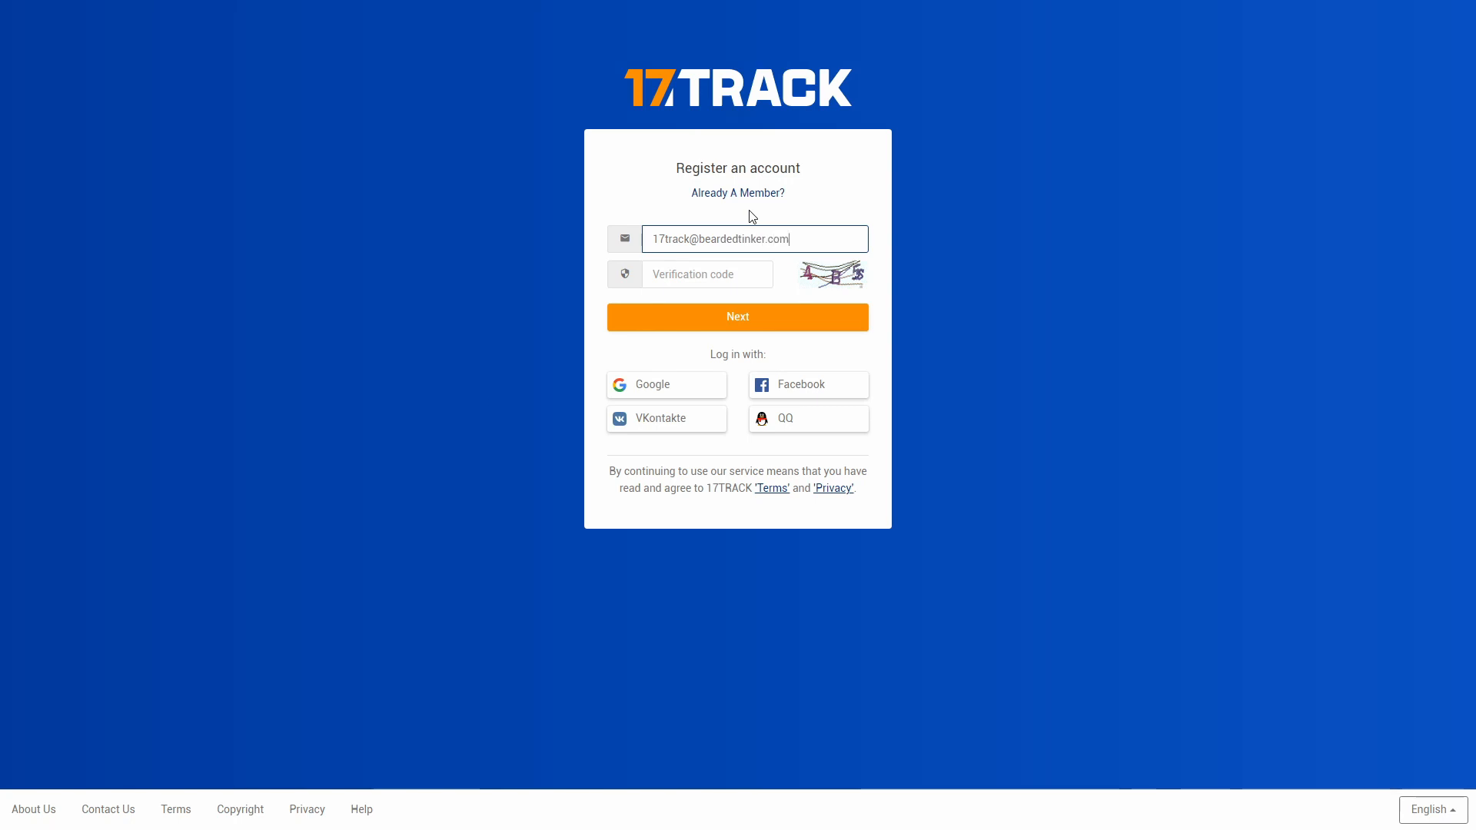
key("Tab")
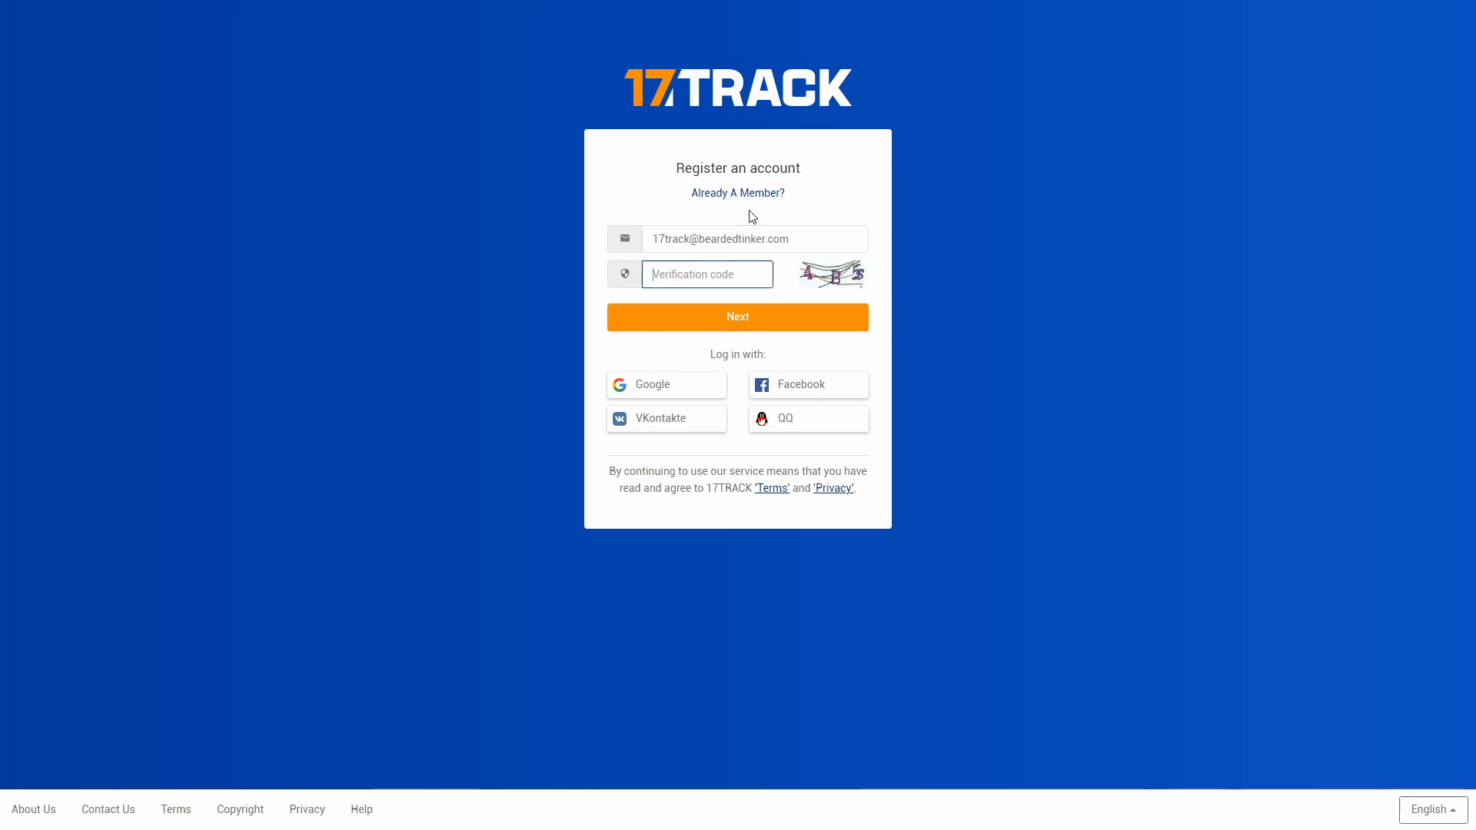
type("4b5s")
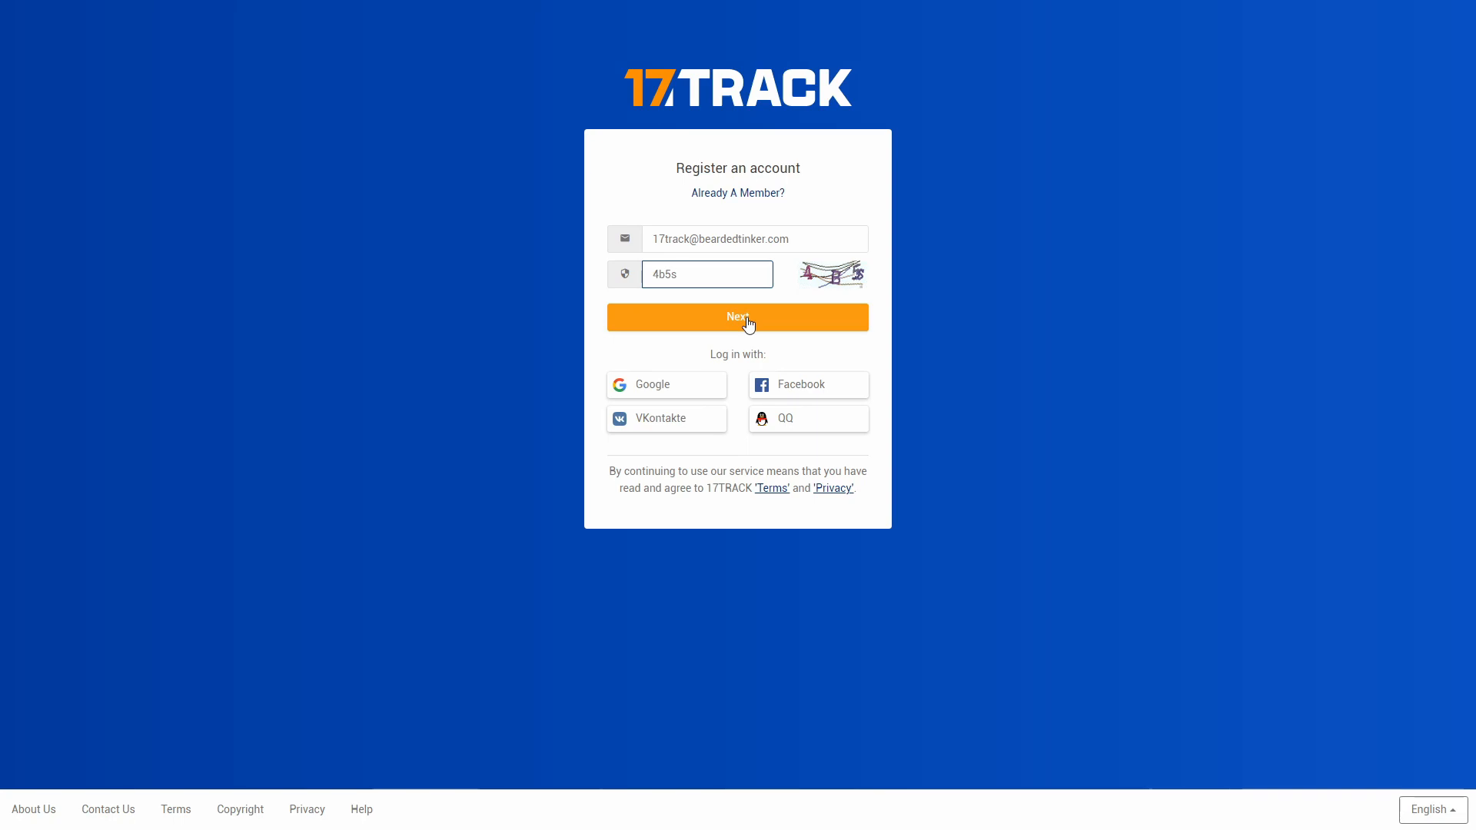
left_click(745, 317)
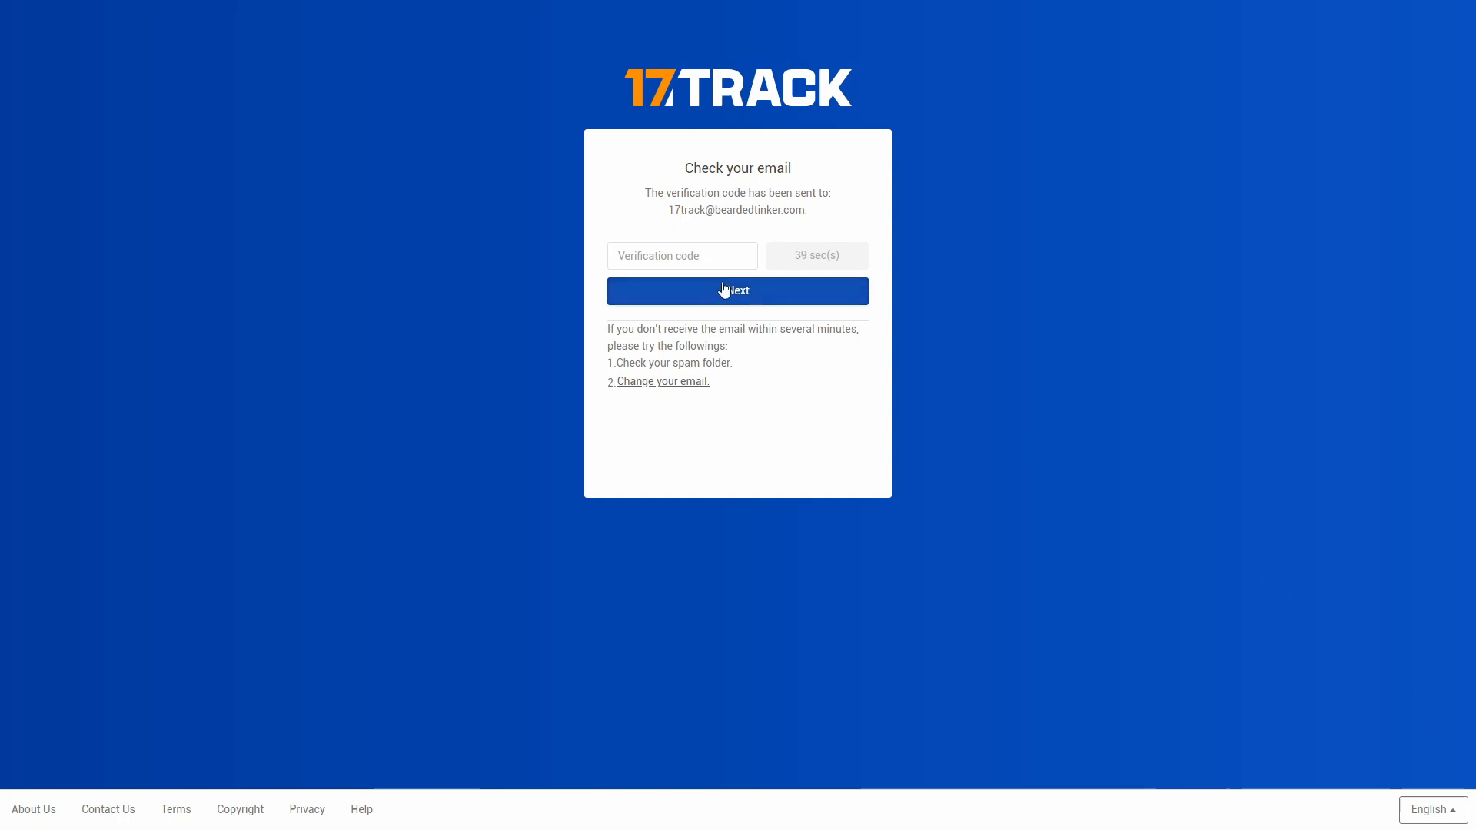
- Enter and submit the verification code received by e-mail
left_click(714, 257)
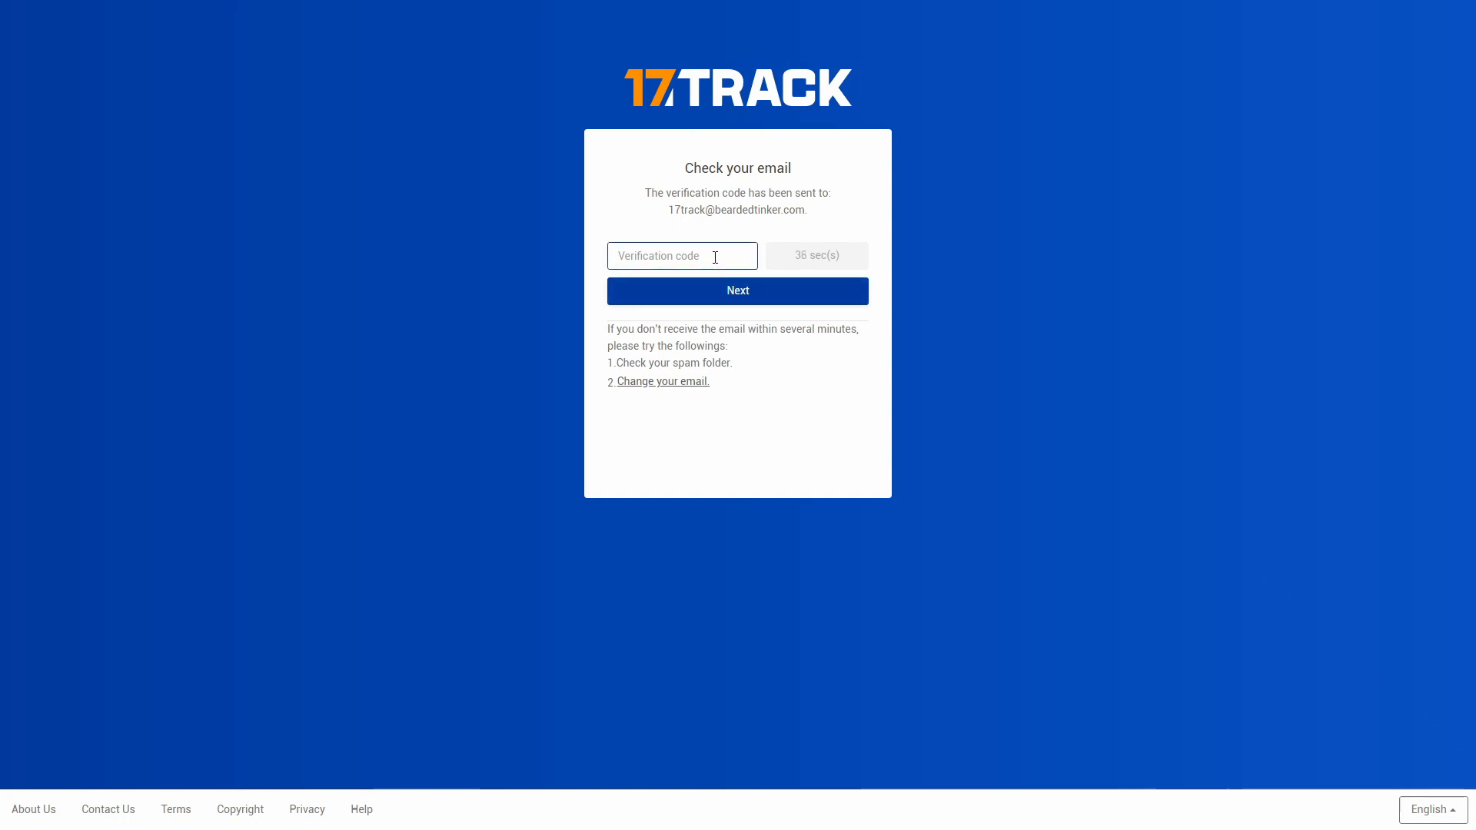
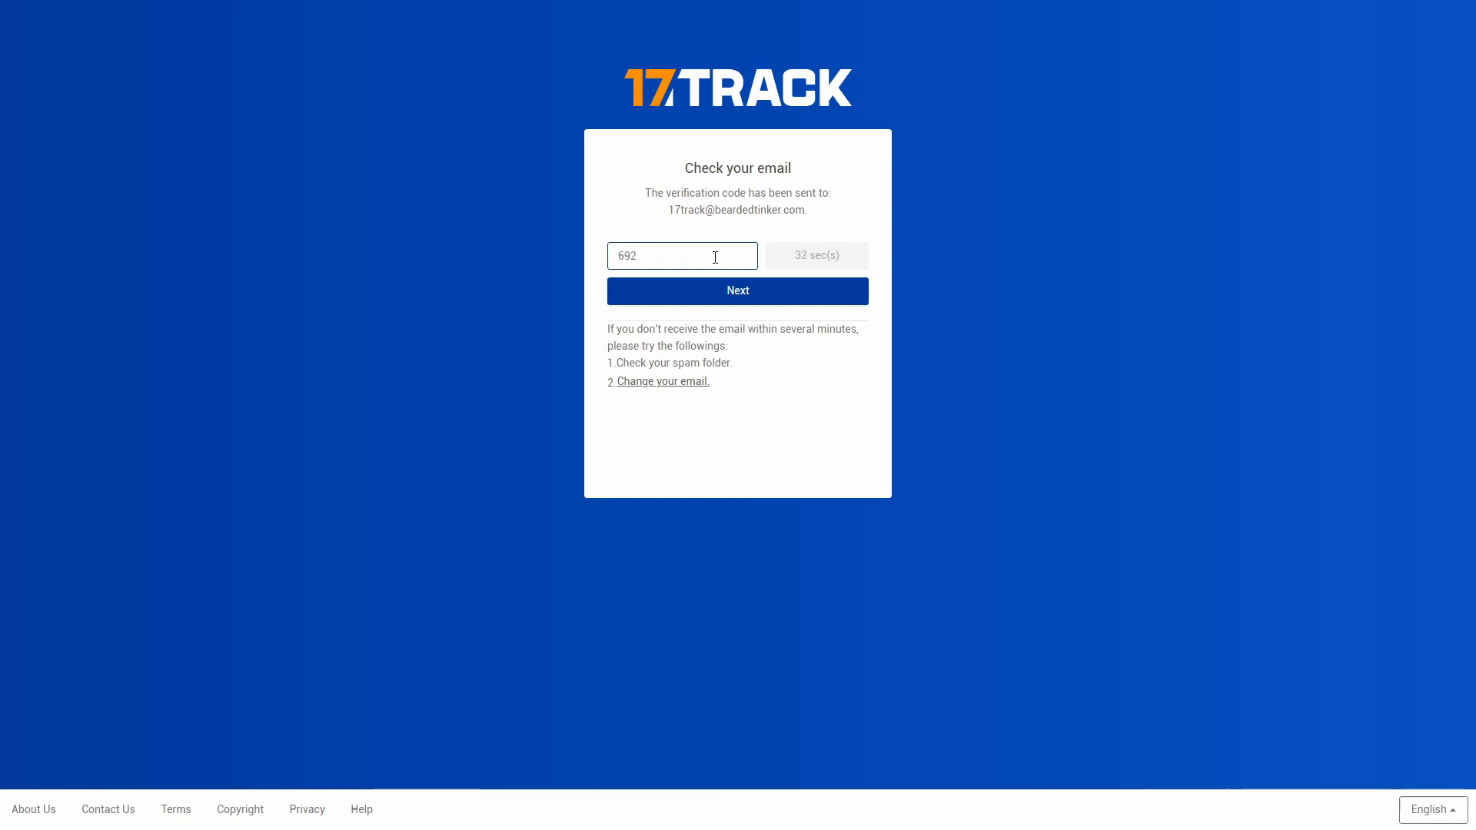
left_click(788, 292)
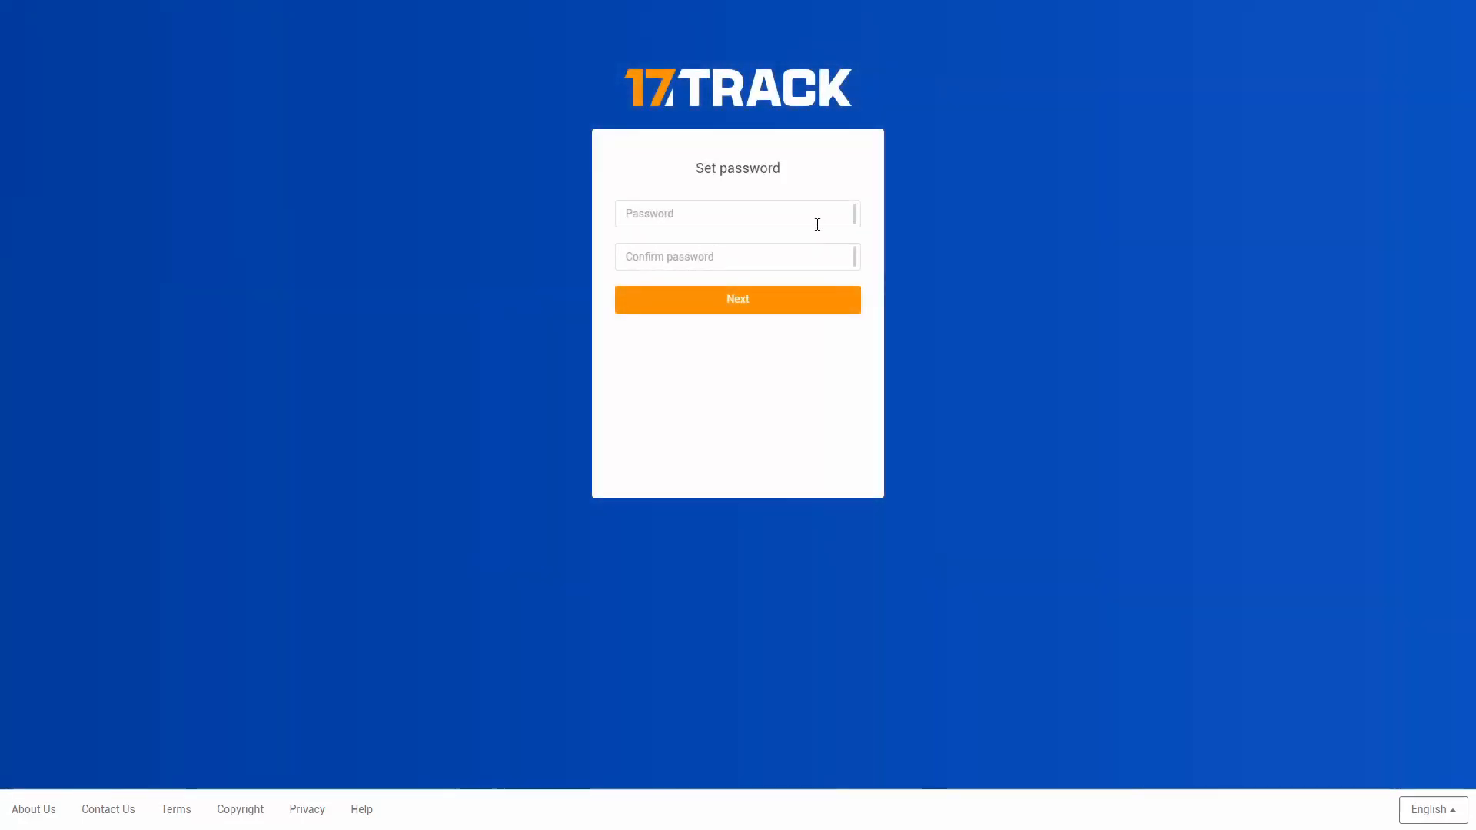
- Set and confirm the new account password
left_click(815, 213)
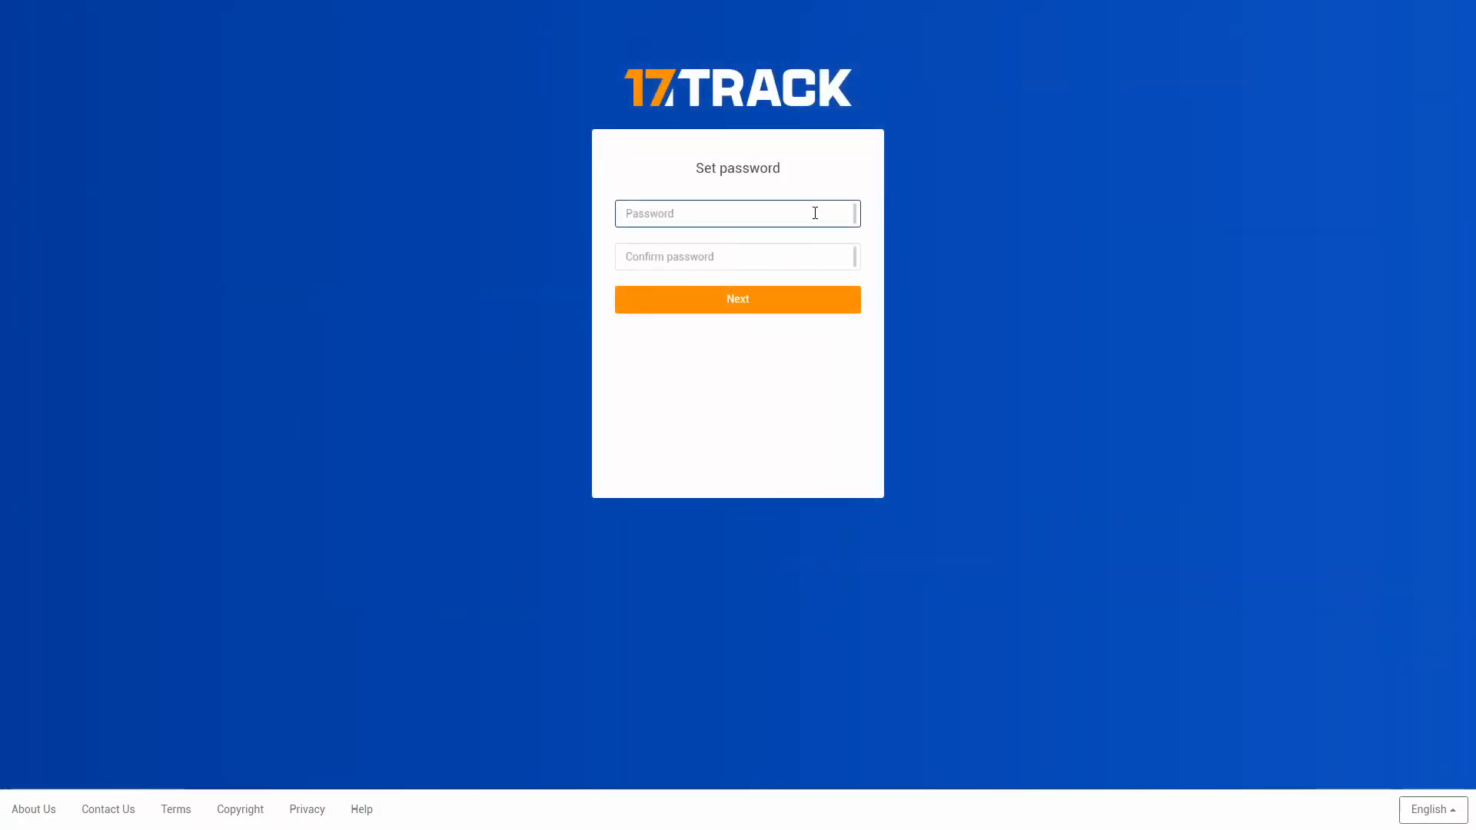
type("•••••••••••")
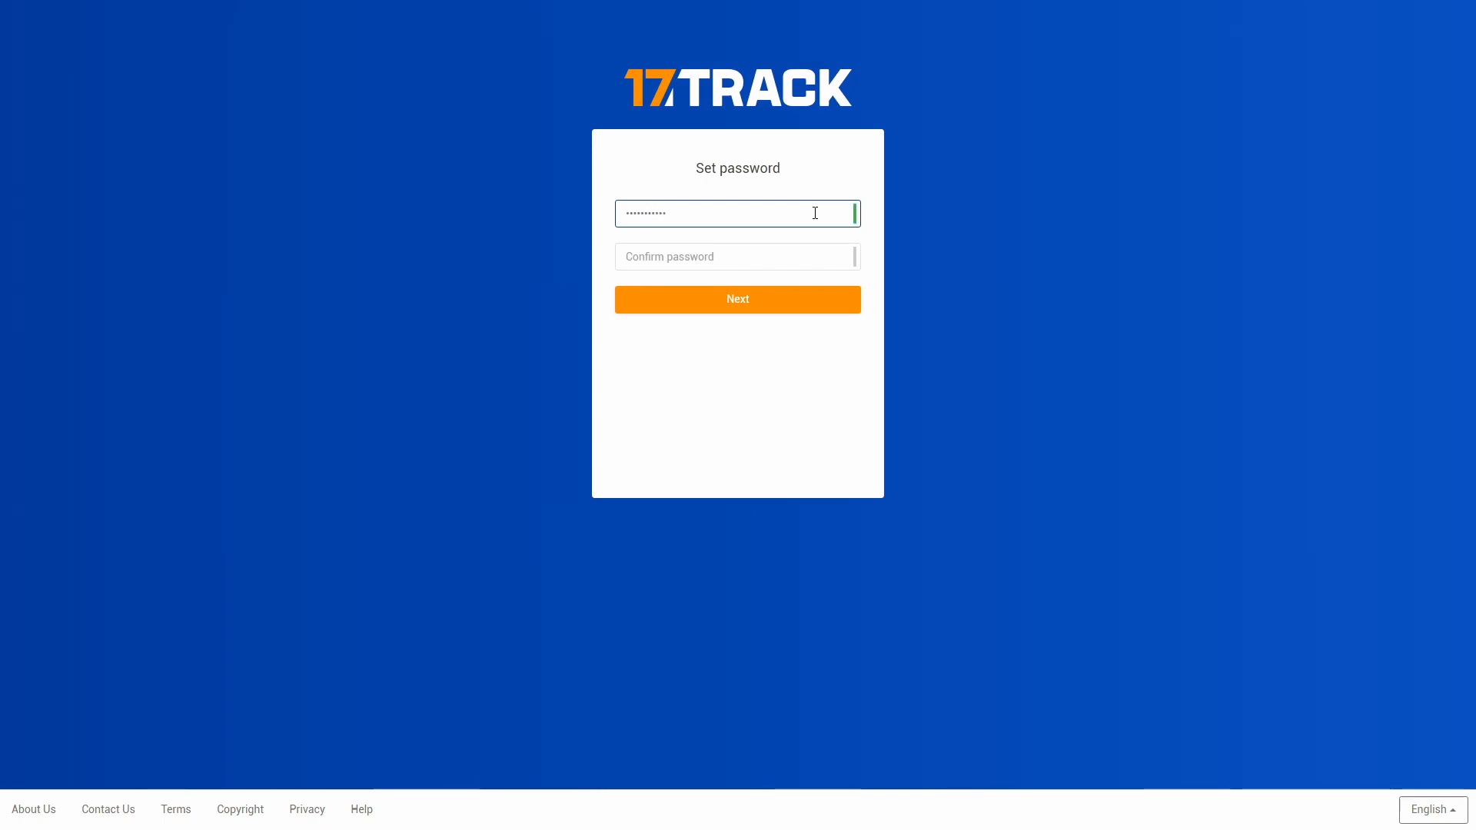
key("ctrl+a")
type("••••••••••••")
key("Tab")
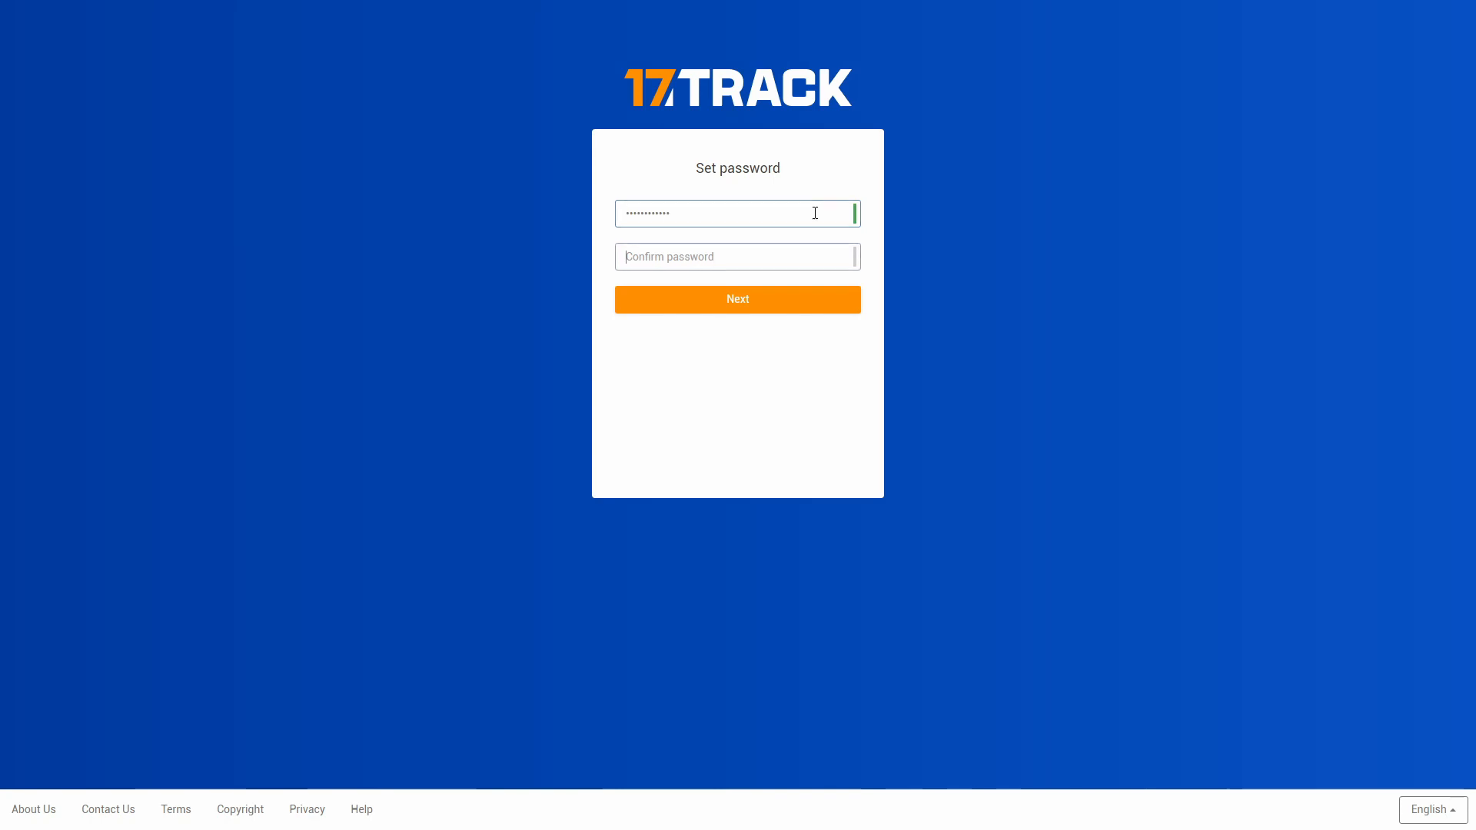
type("••••••••••••")
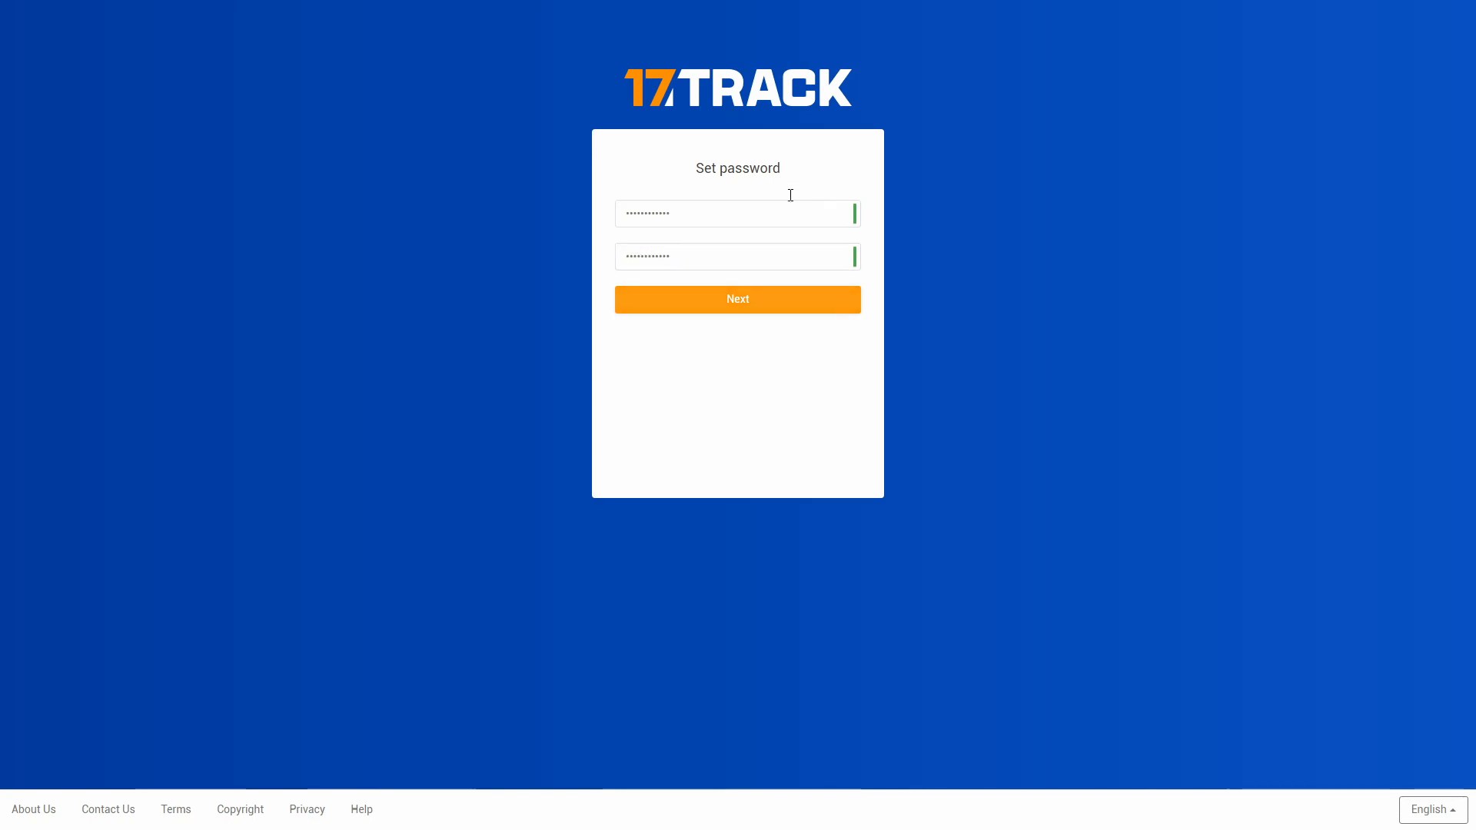
left_click(694, 291)
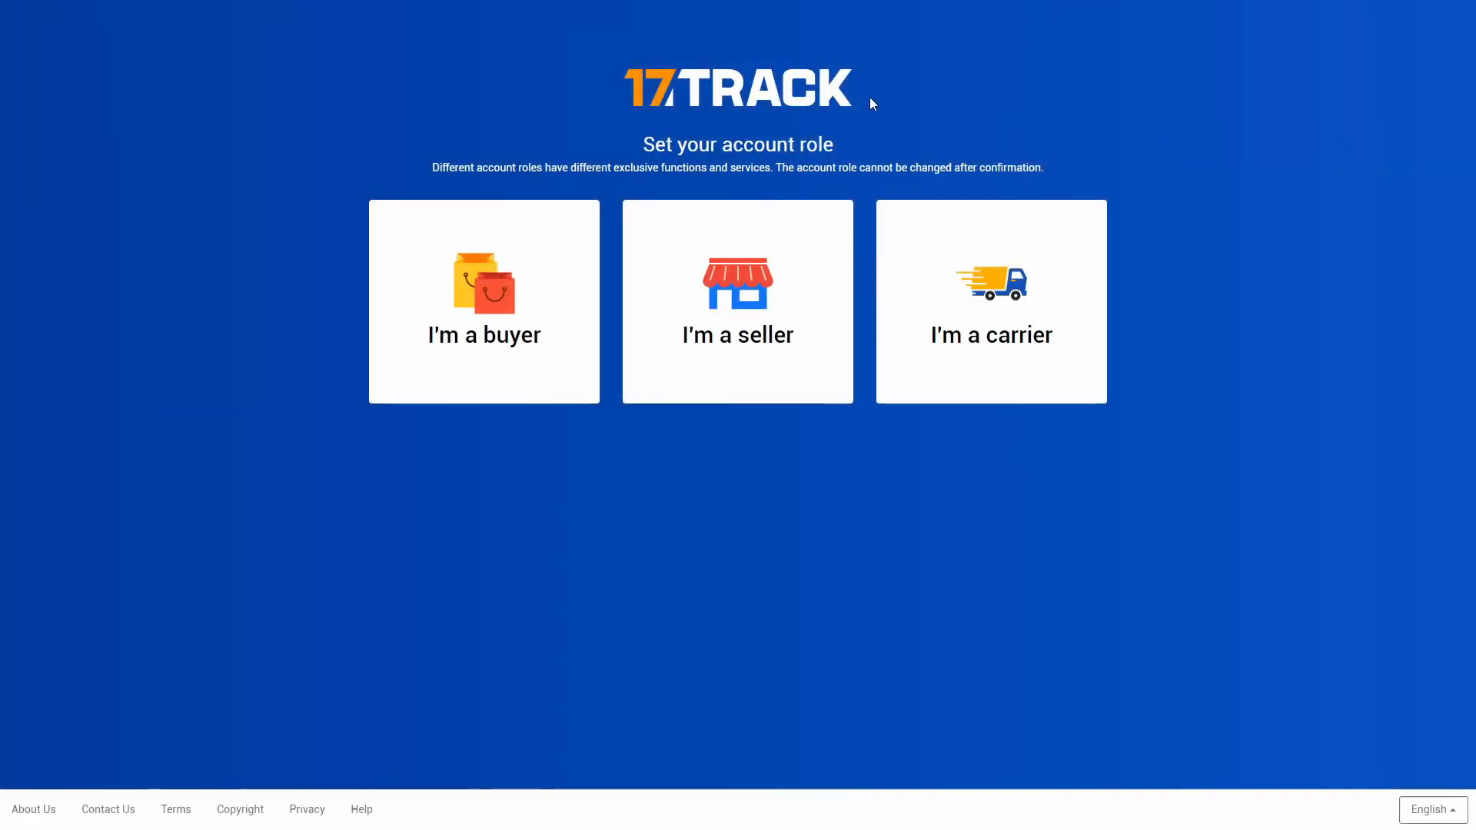
- Register as a buyer with the Computer & Office interest tag and complete registration
left_click(461, 308)
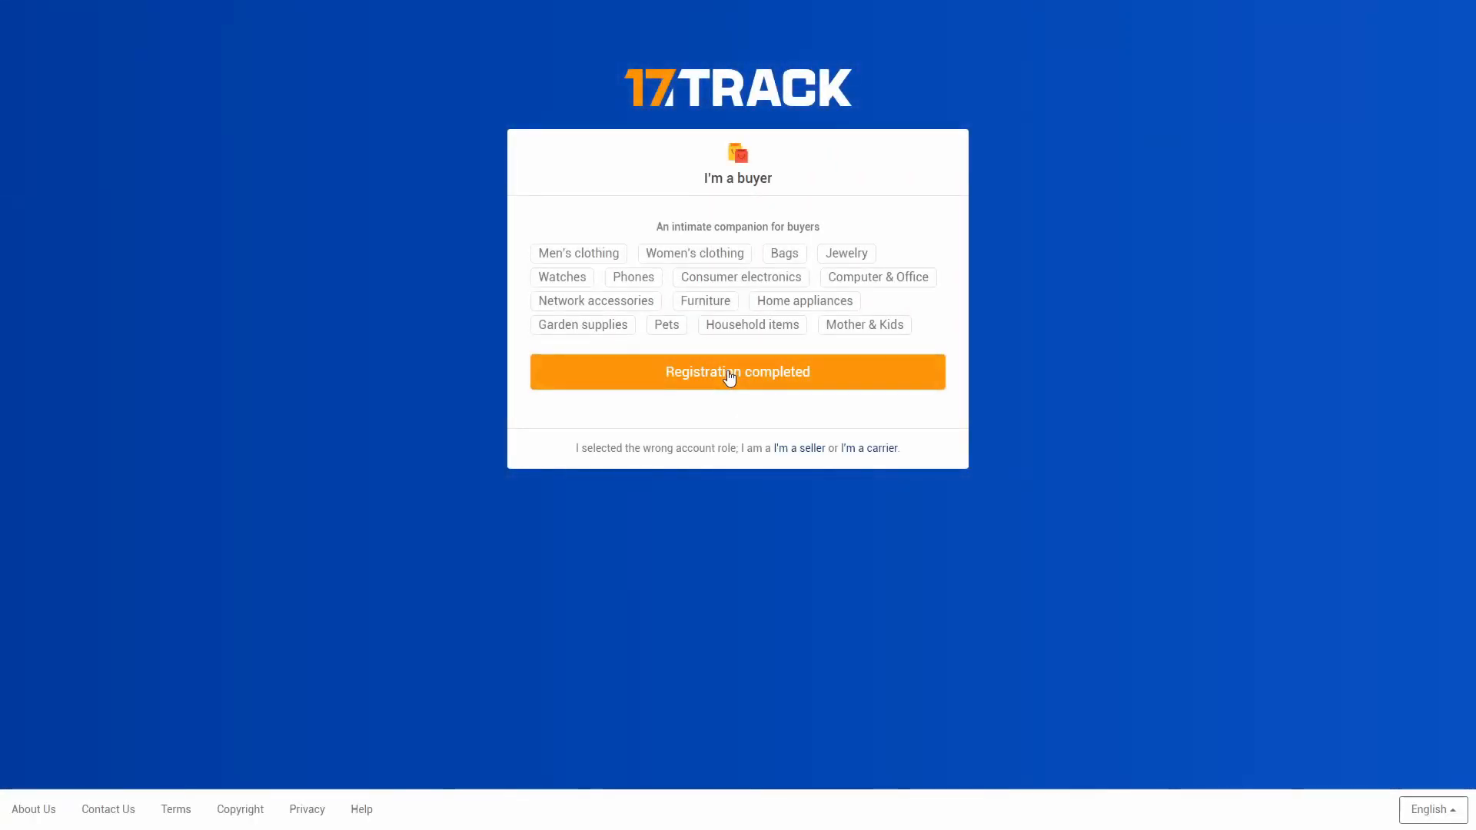
left_click(733, 377)
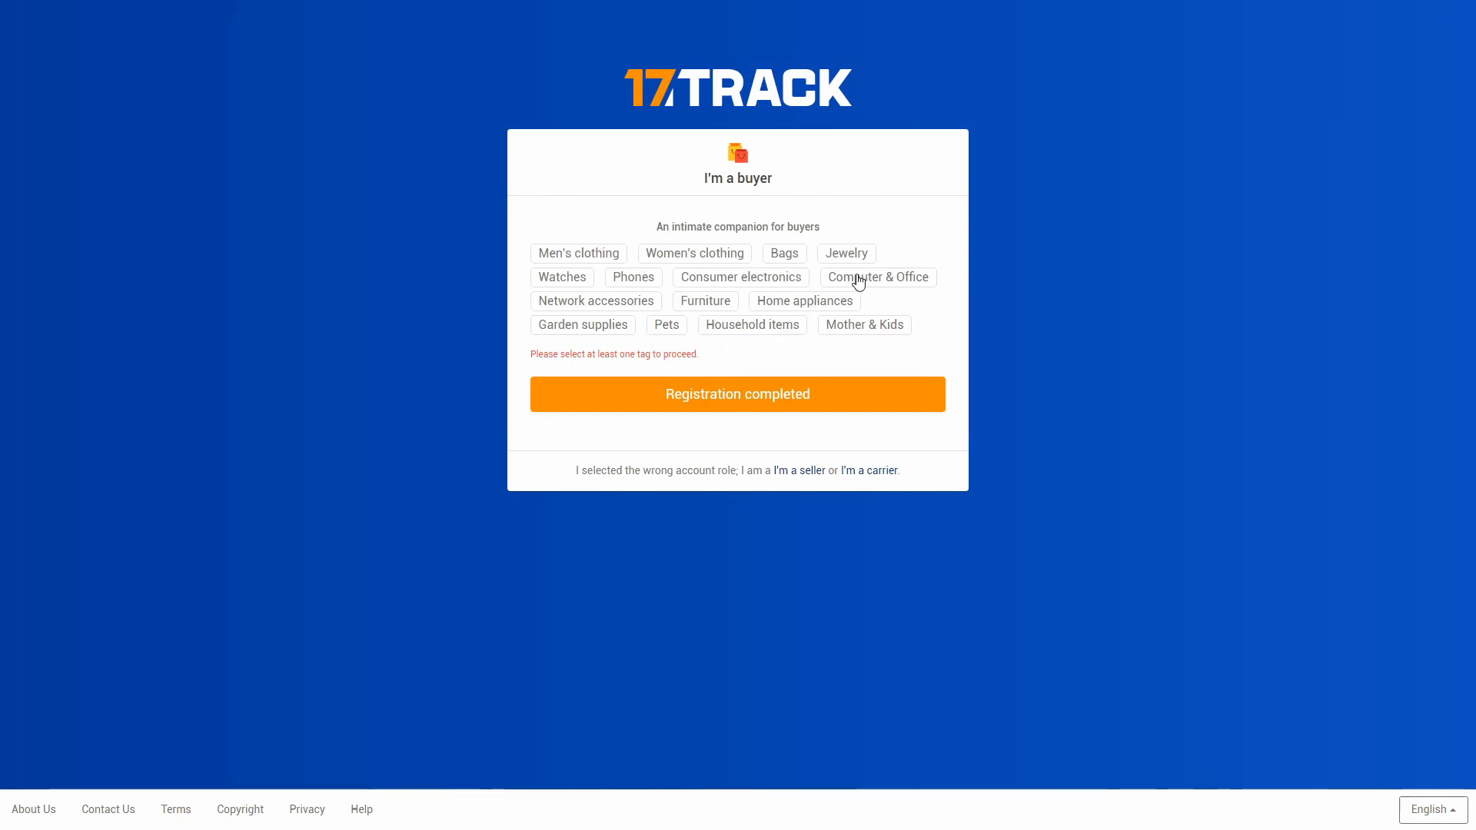
left_click(857, 280)
left_click(738, 371)
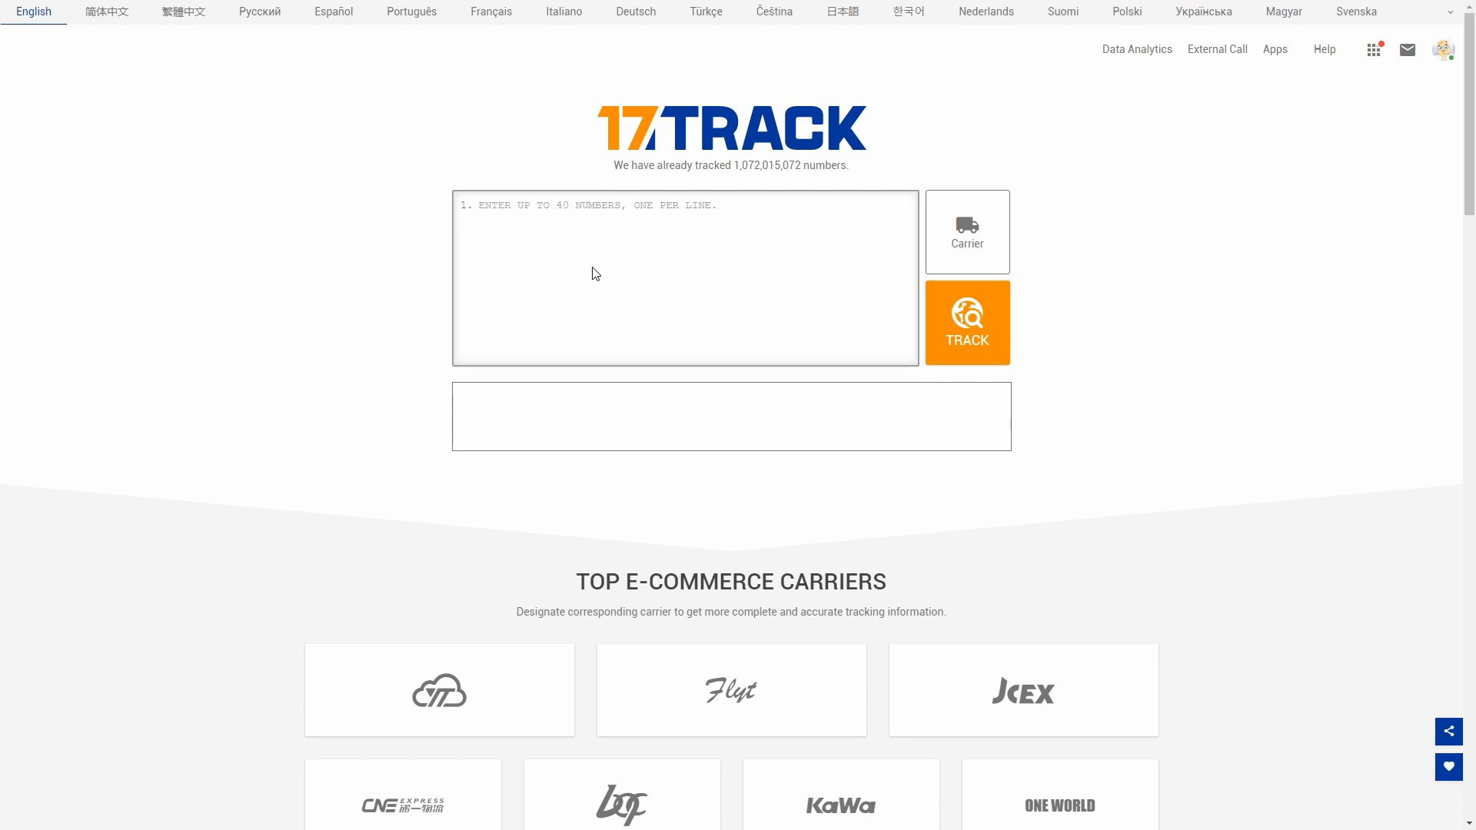
- Go to the Buyer Center's parcel tracking list
left_click(1371, 58)
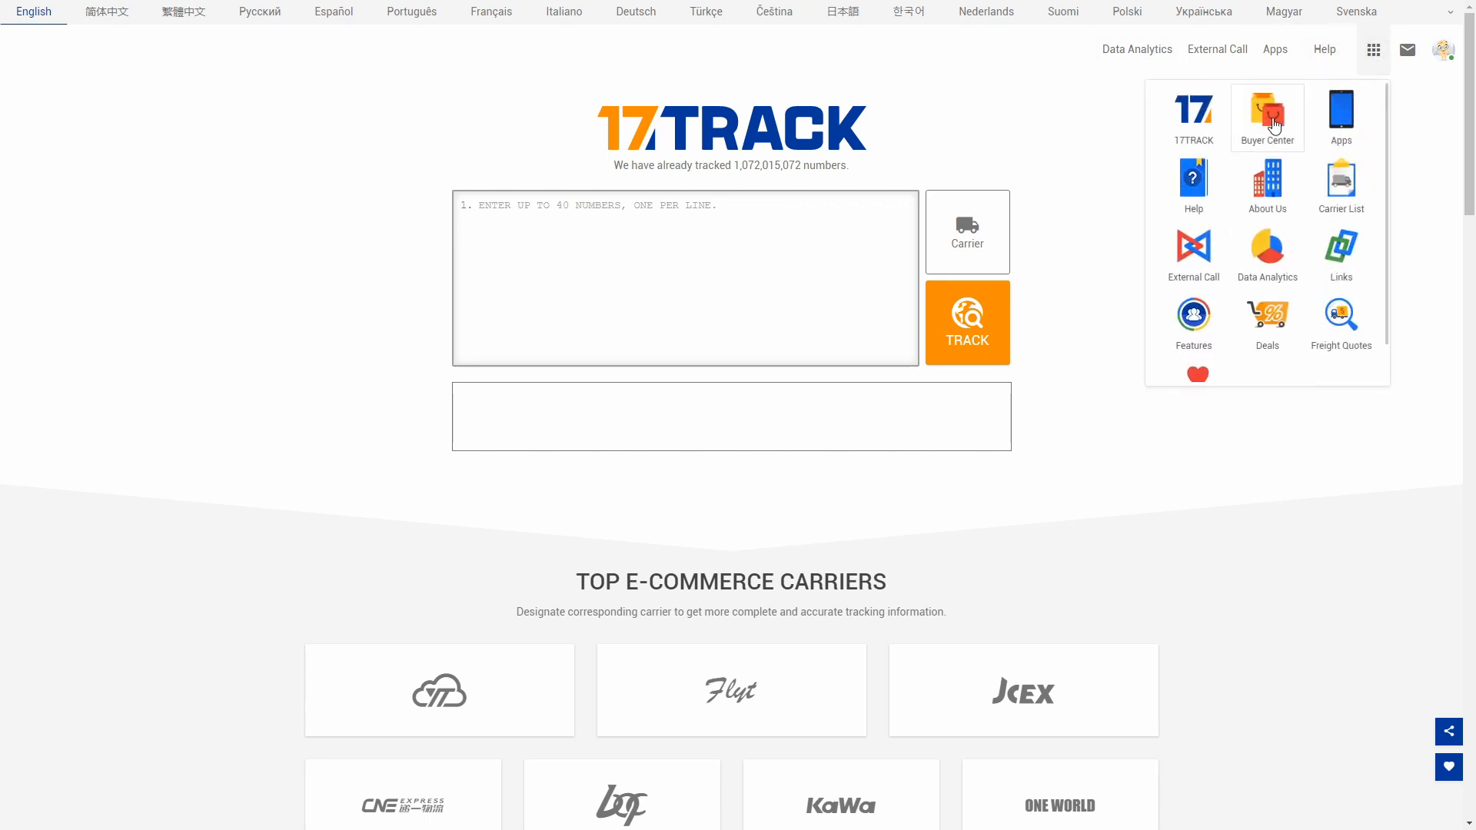
left_click(1272, 115)
left_click(1262, 122)
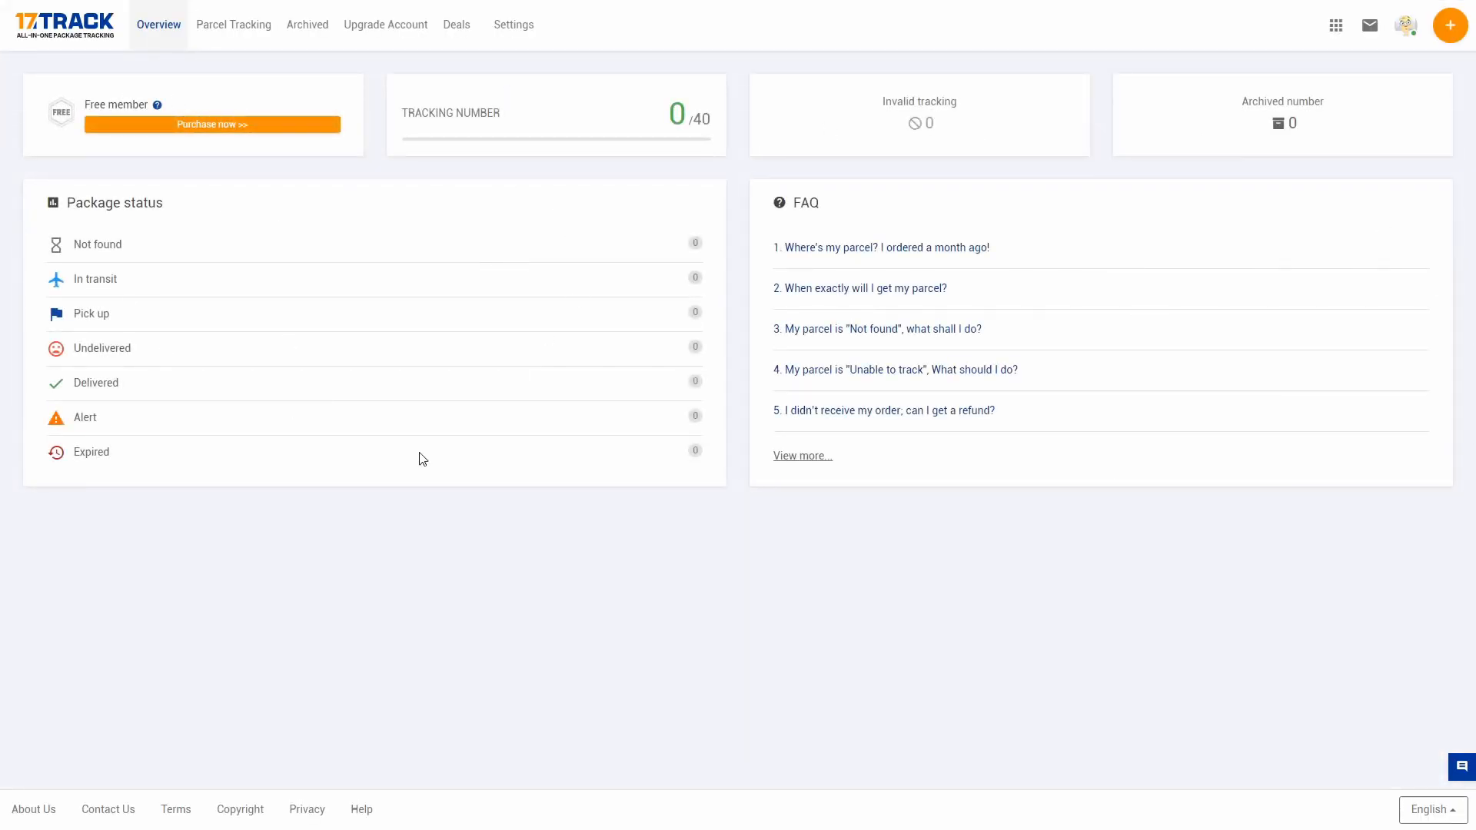
left_click(678, 116)
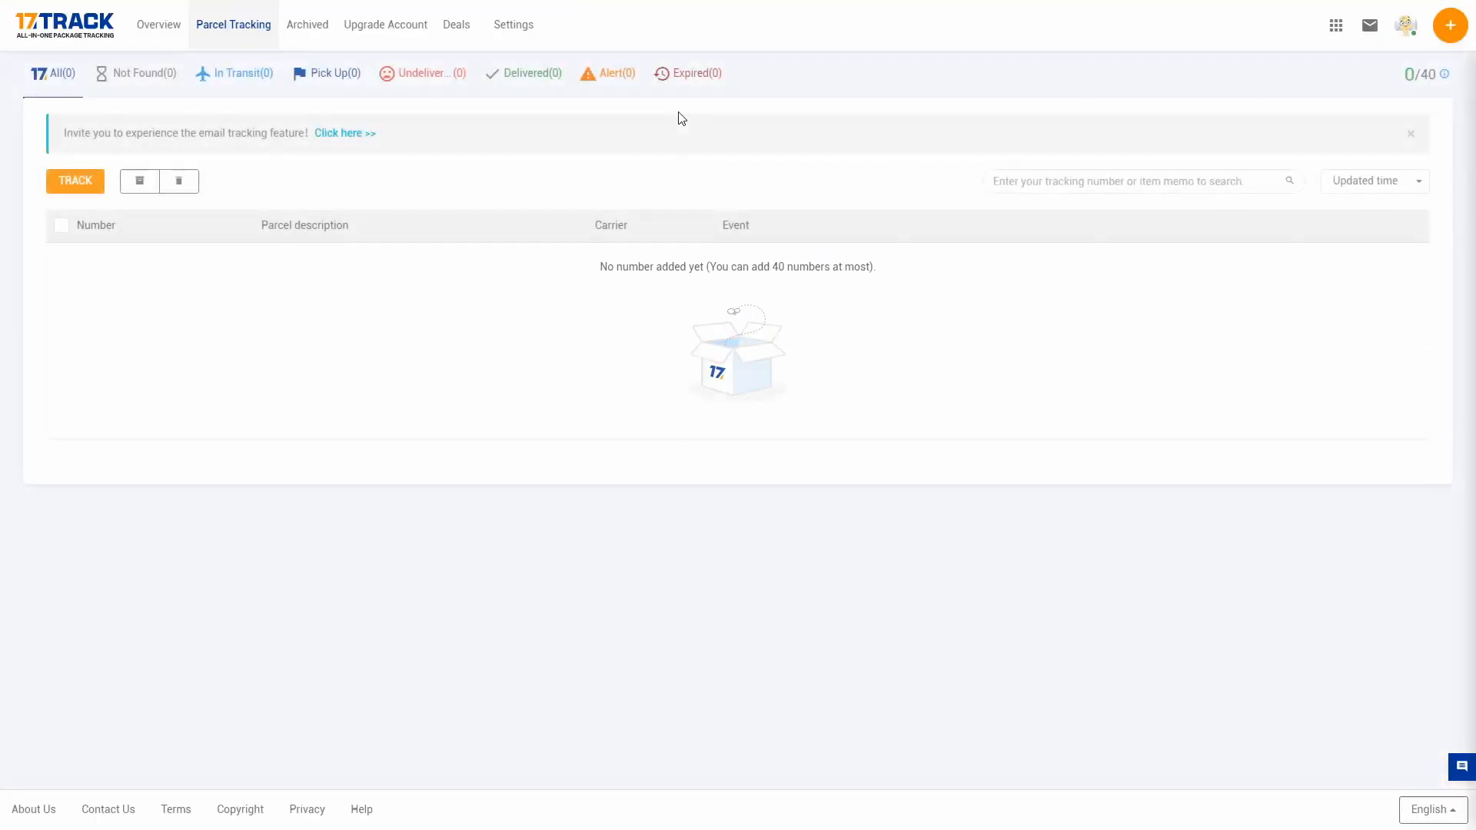
- Add the parcel's tracking number to the tracking list
left_click(1446, 37)
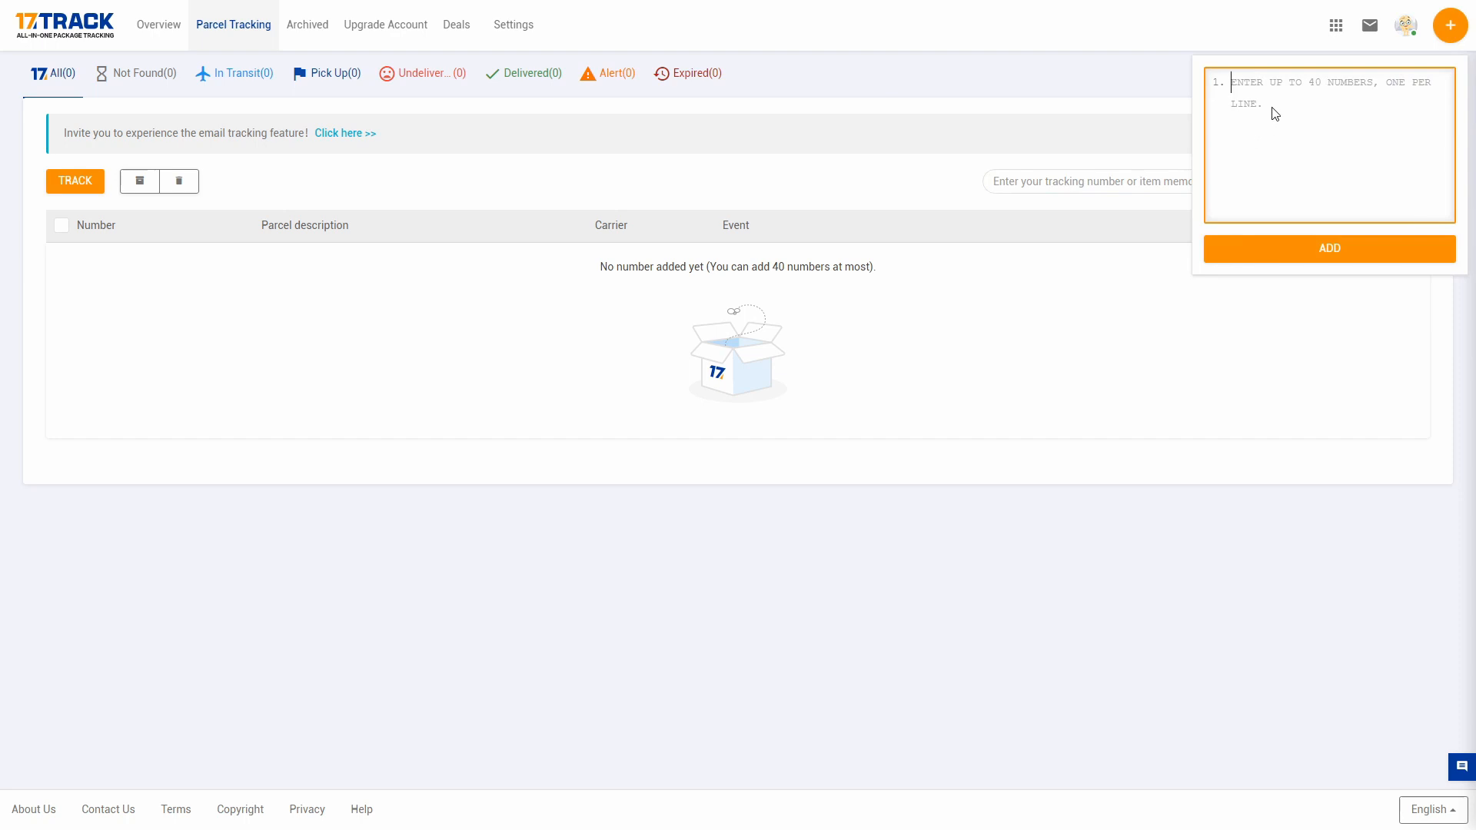
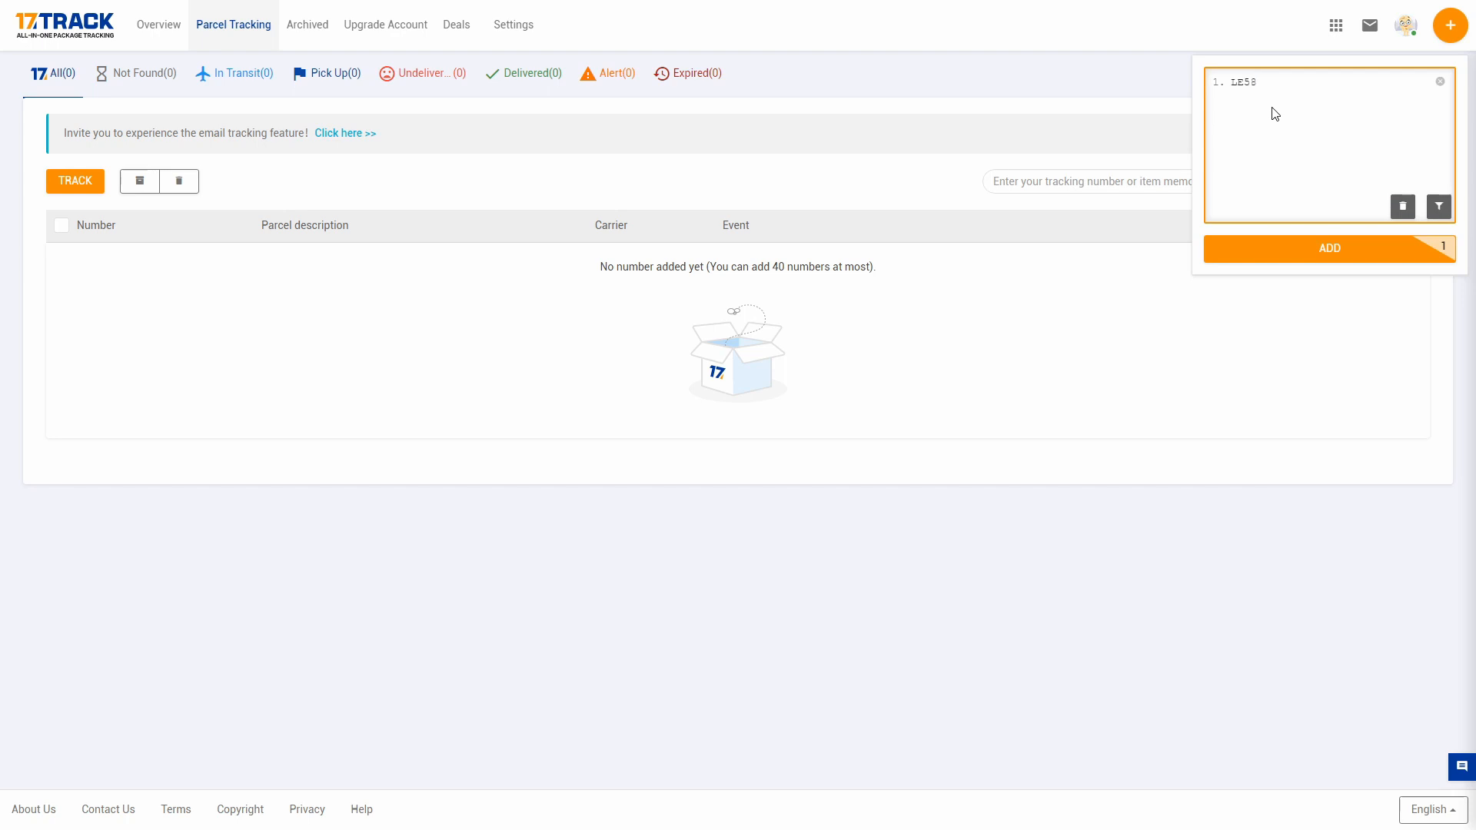
left_click(1423, 261)
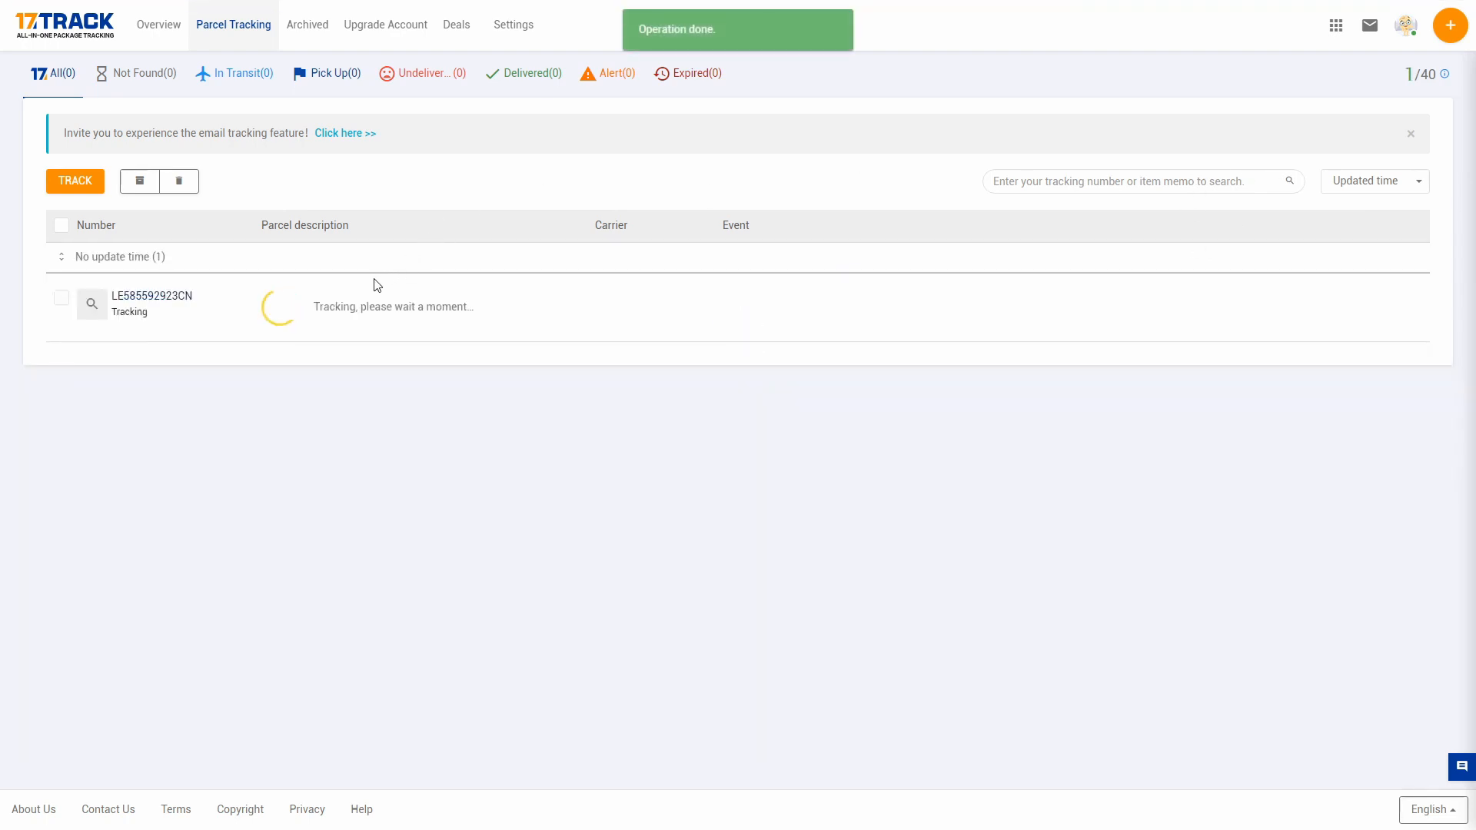
- Review the parcel's tracking events, In Transit from China to Croatia, then close them
left_click(172, 301)
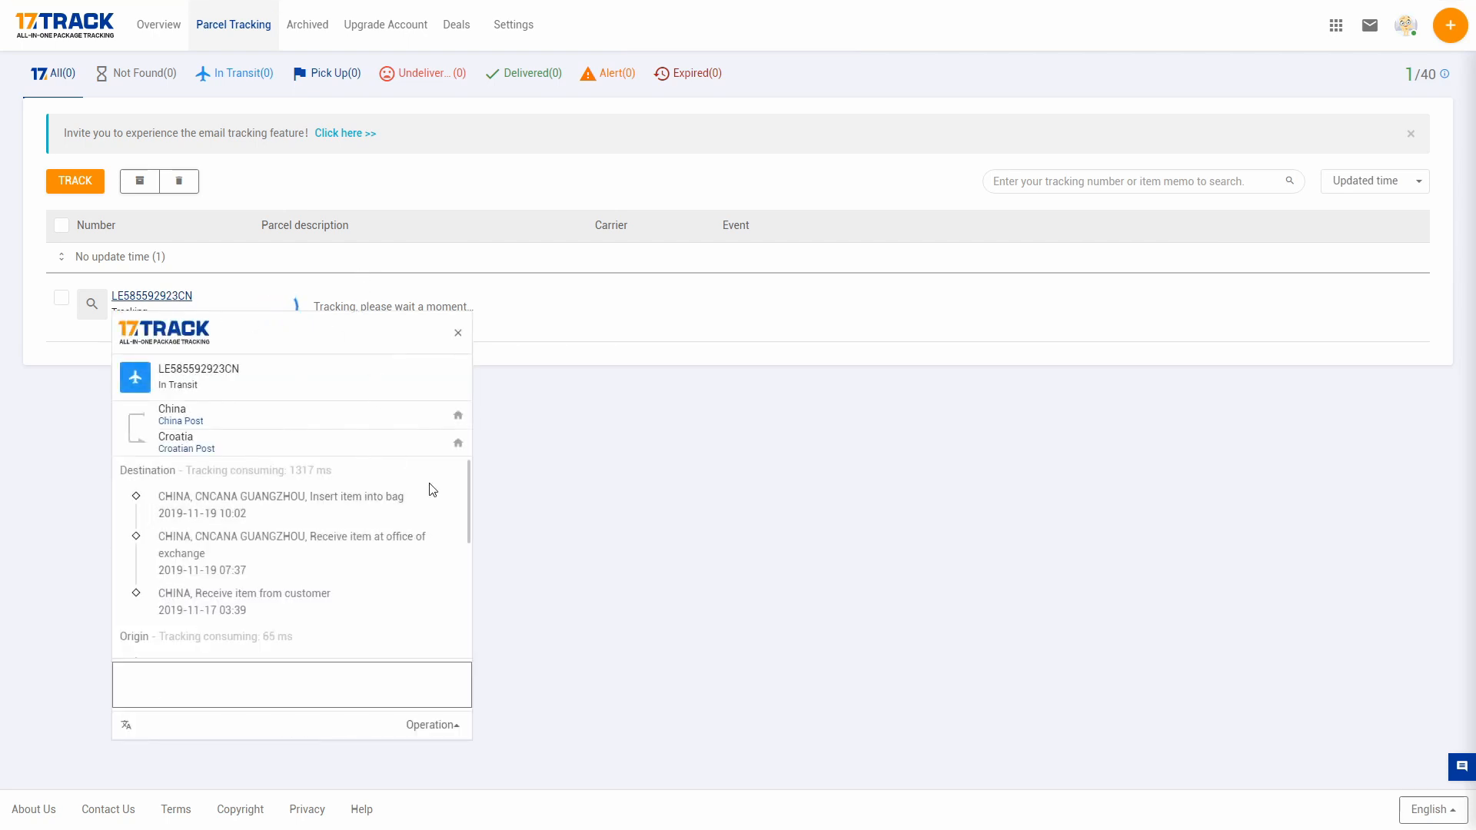
scroll(258, 498, "down", 3)
scroll(269, 506, "up", 3)
scroll(270, 507, "down", 3)
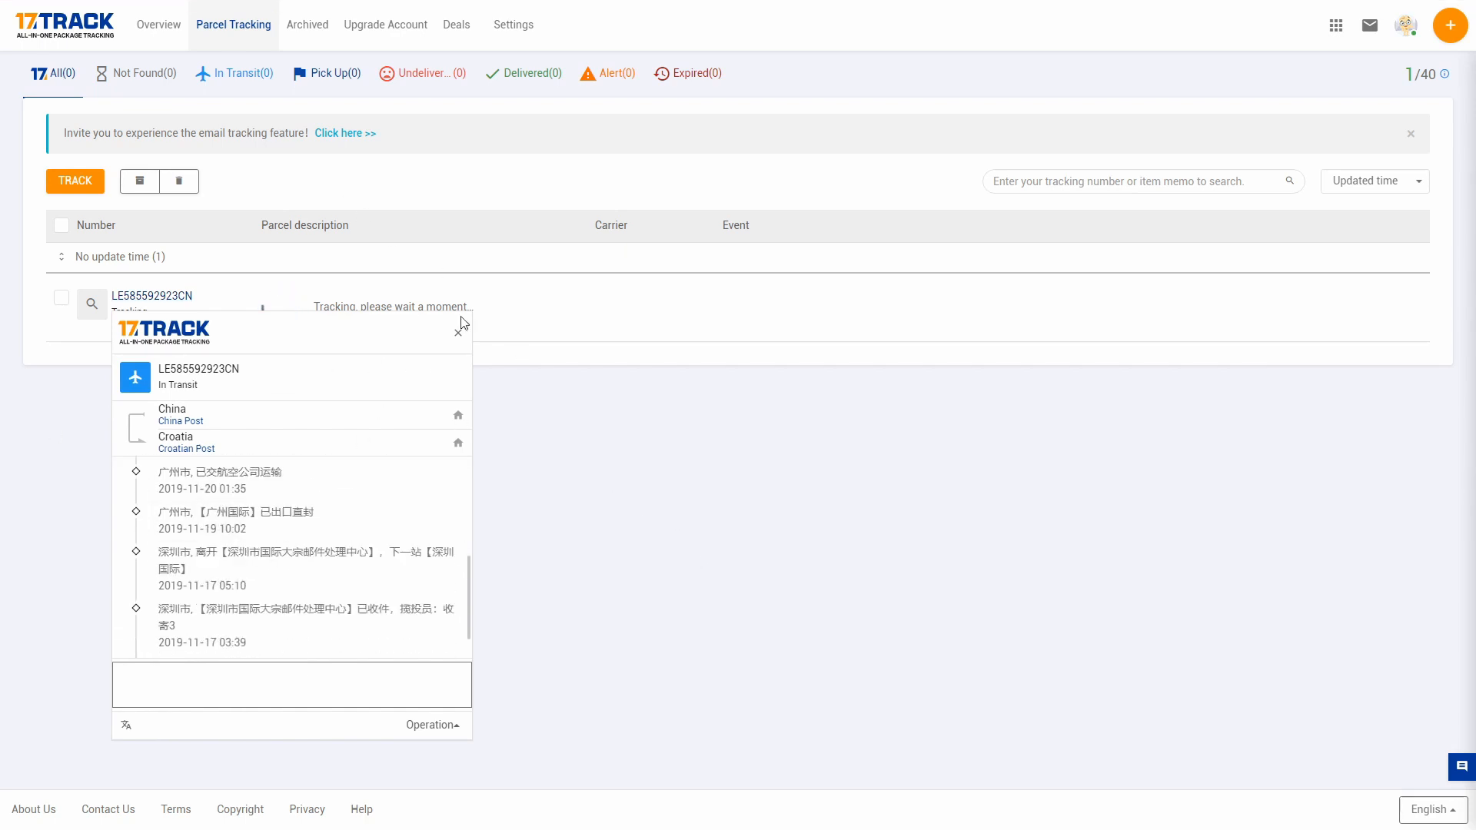
left_click(458, 335)
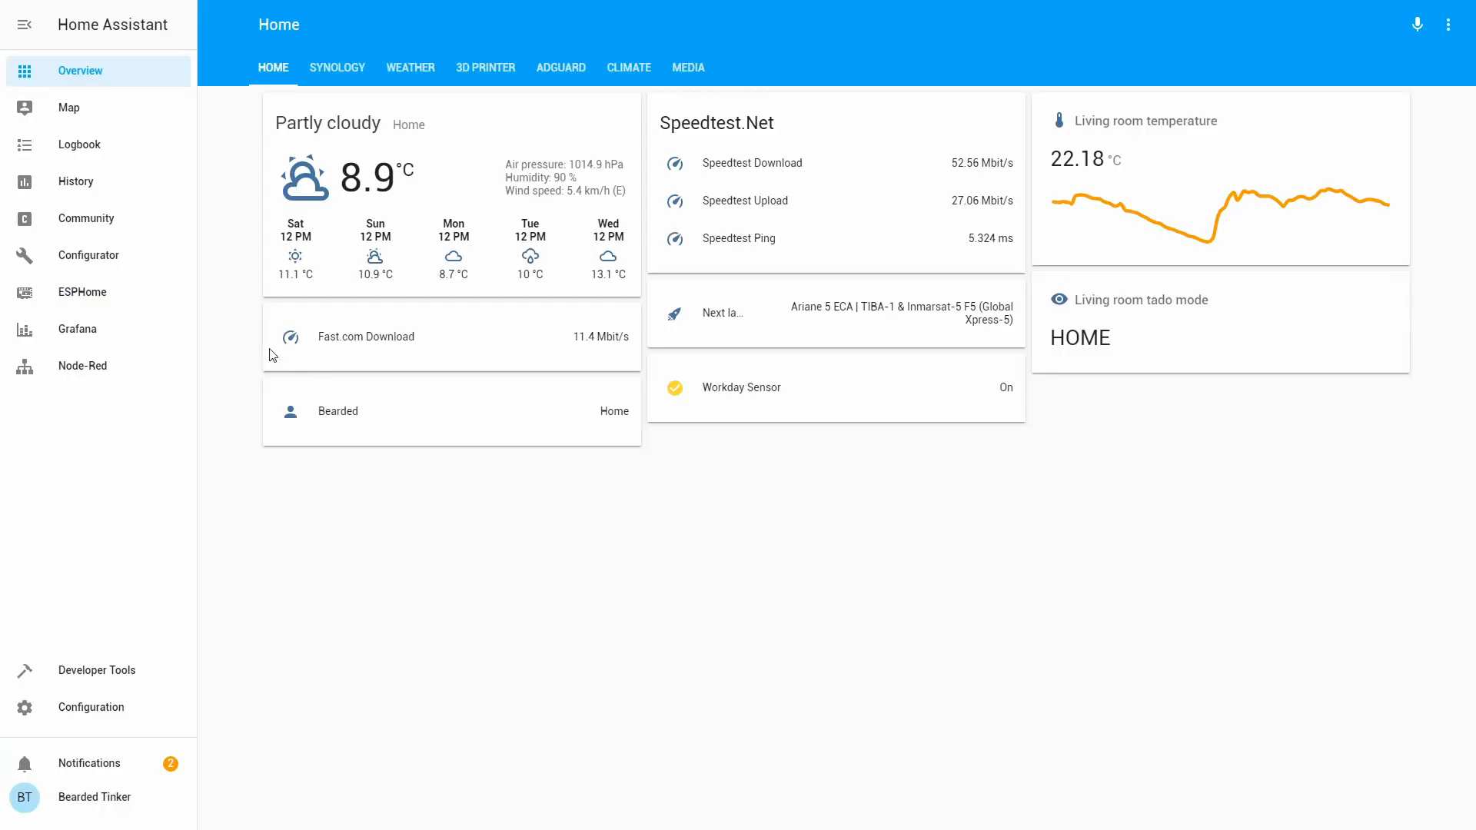
- Open /config/sensor.yaml in the Configurator editor
left_click(83, 257)
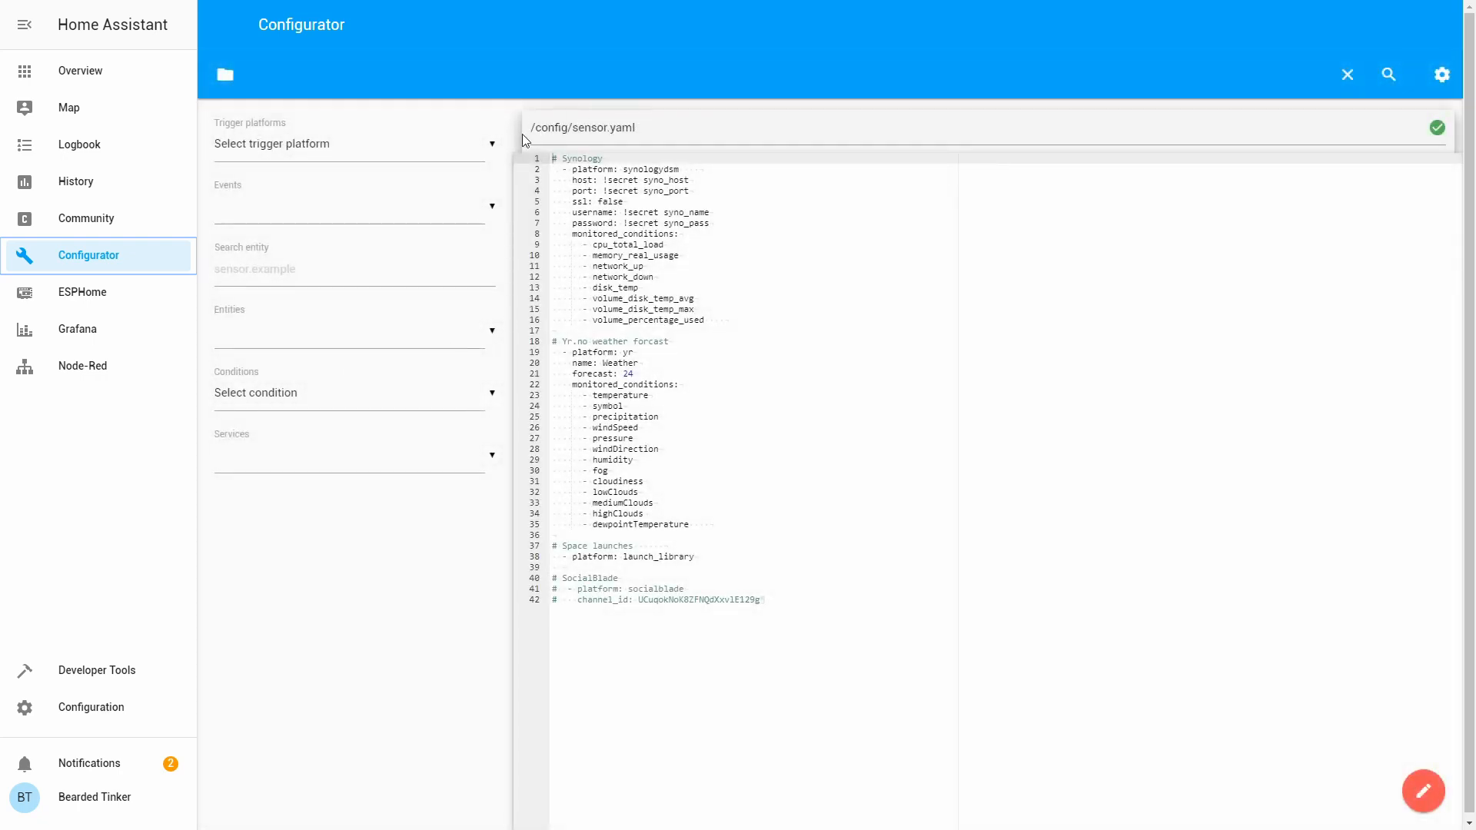
left_click(225, 74)
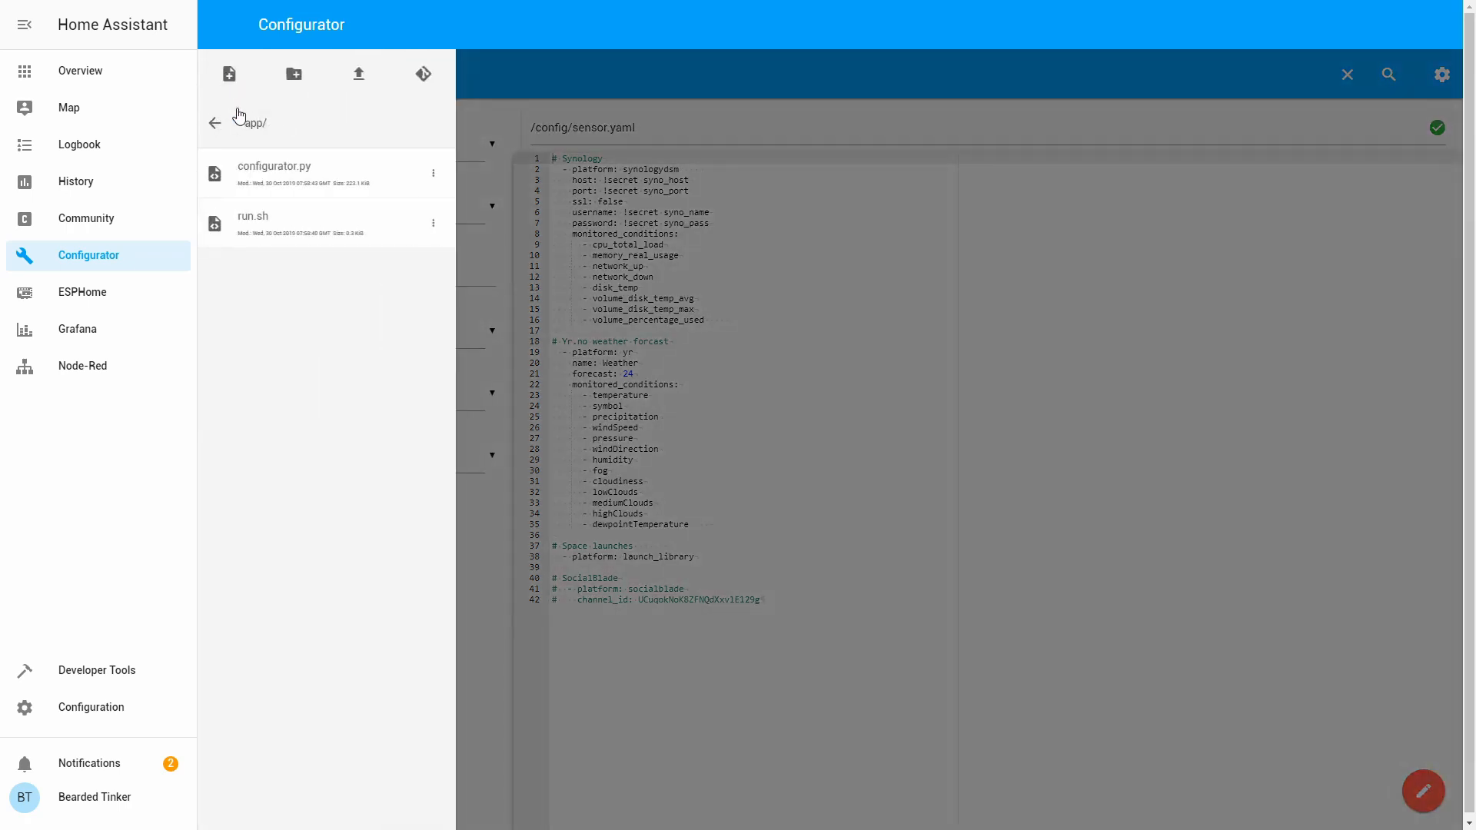
left_click(214, 123)
left_click(273, 308)
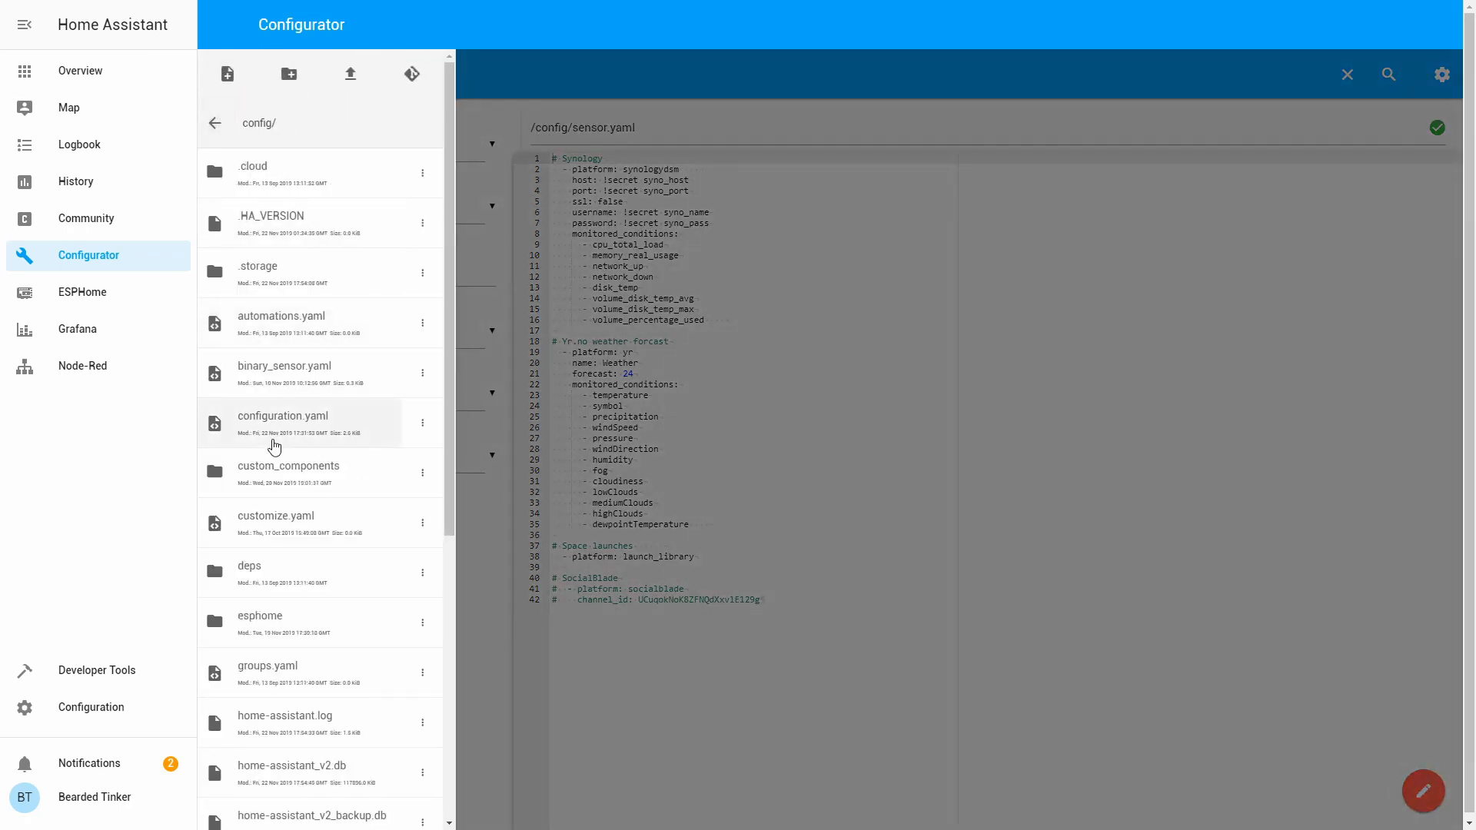
scroll(275, 447, "down", 6)
left_click(315, 611)
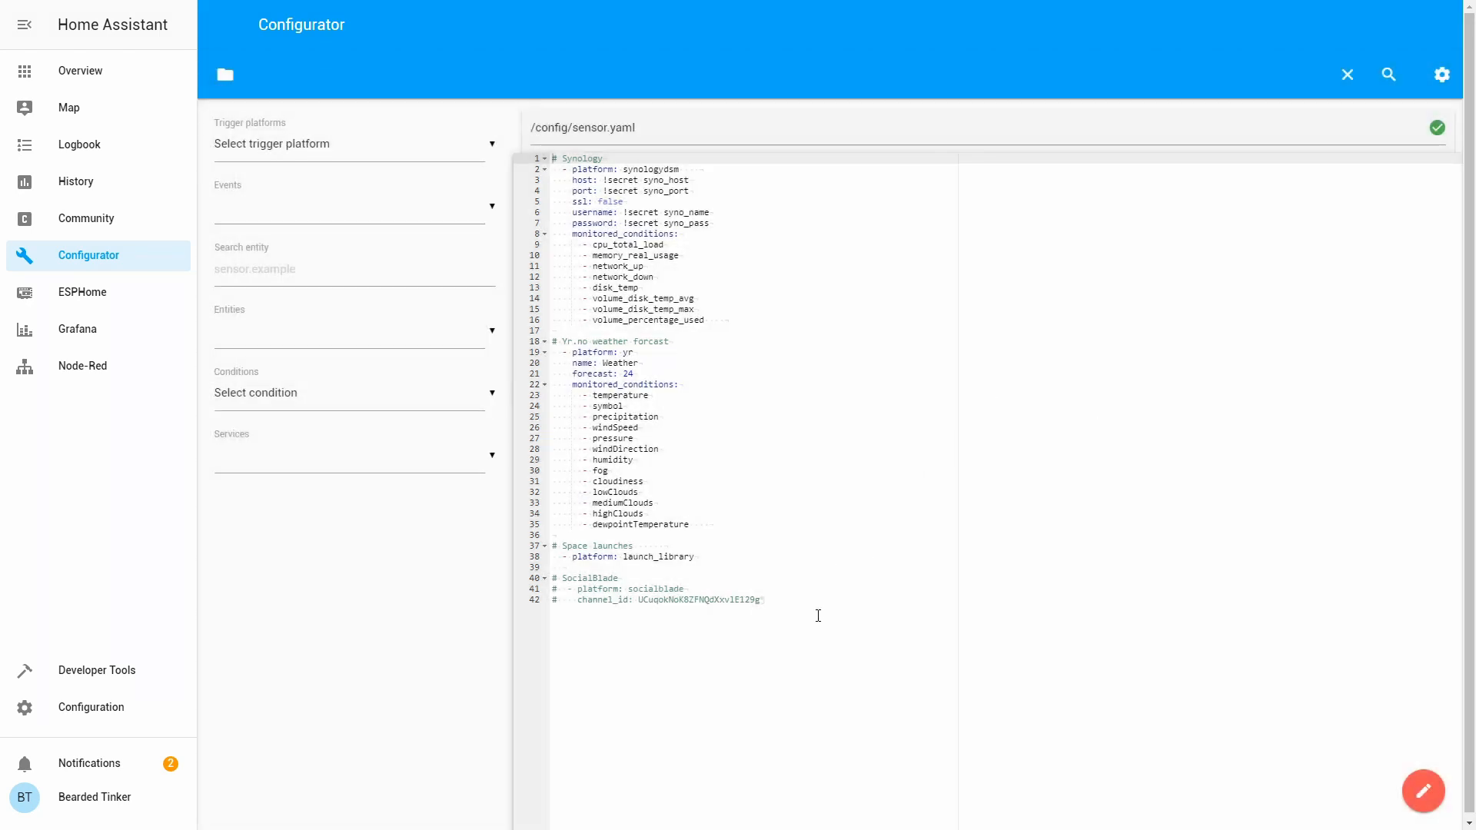
- Append a '# 17 track' comment and a '- platform: seventeentrack' entry
left_click(818, 609)
key("Return")
key("Return")
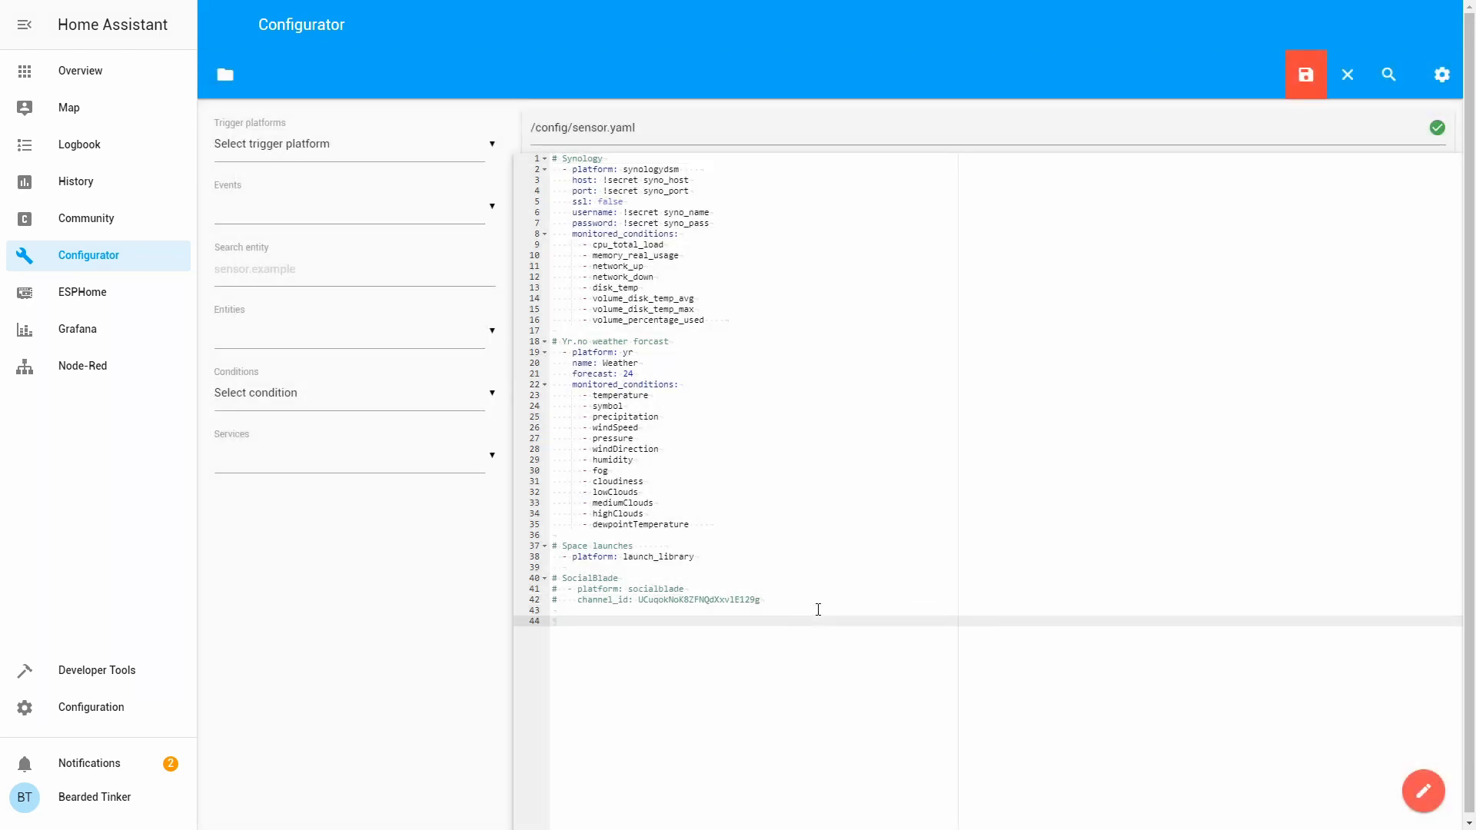
type("#")
key("BackSpace")
type("7 track")
- Add username and password entries using !secret values and save sensor.yaml
key("Return")
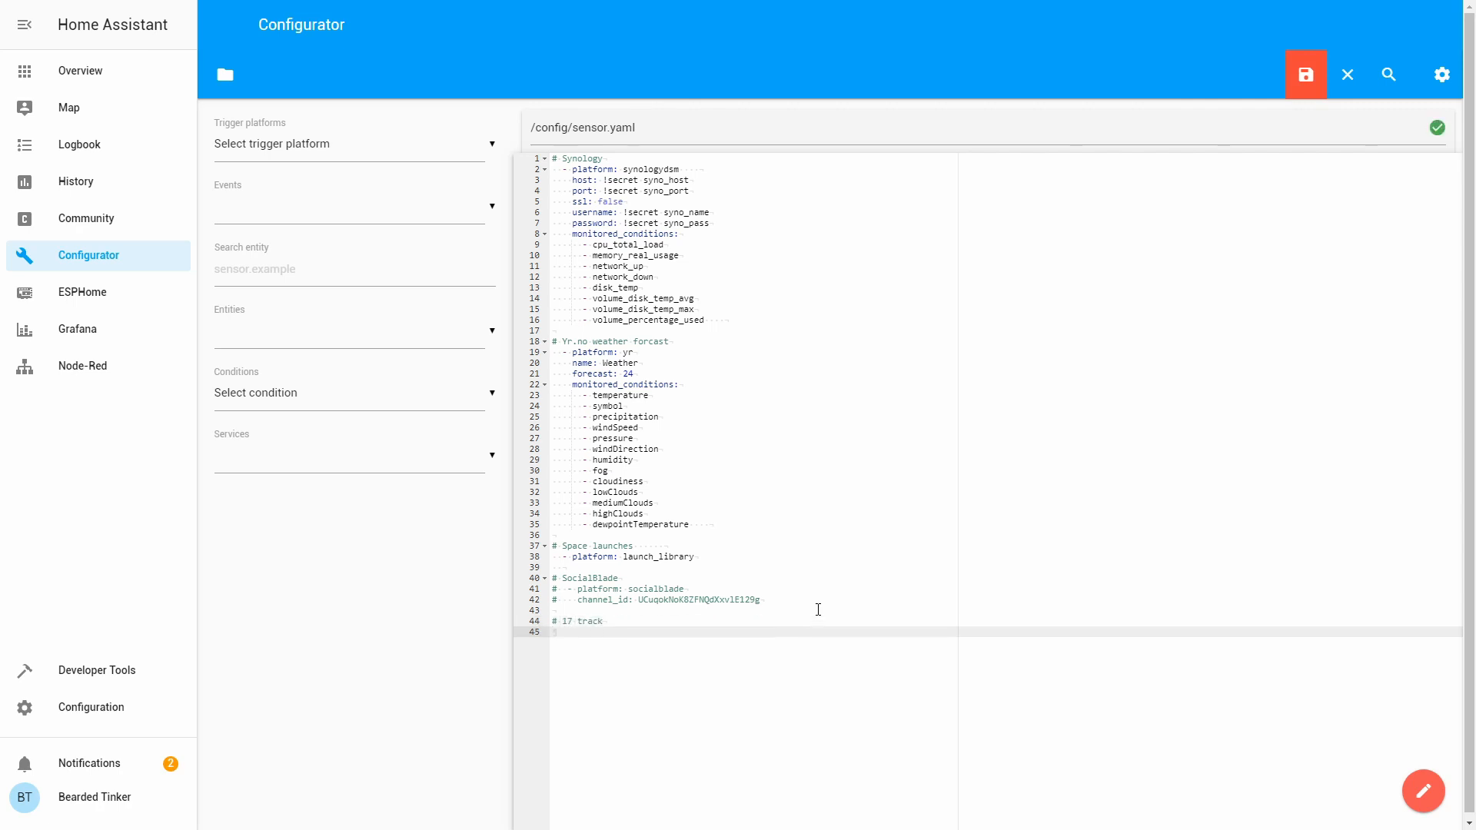
type("- platform: seventeentrack")
key("Return")
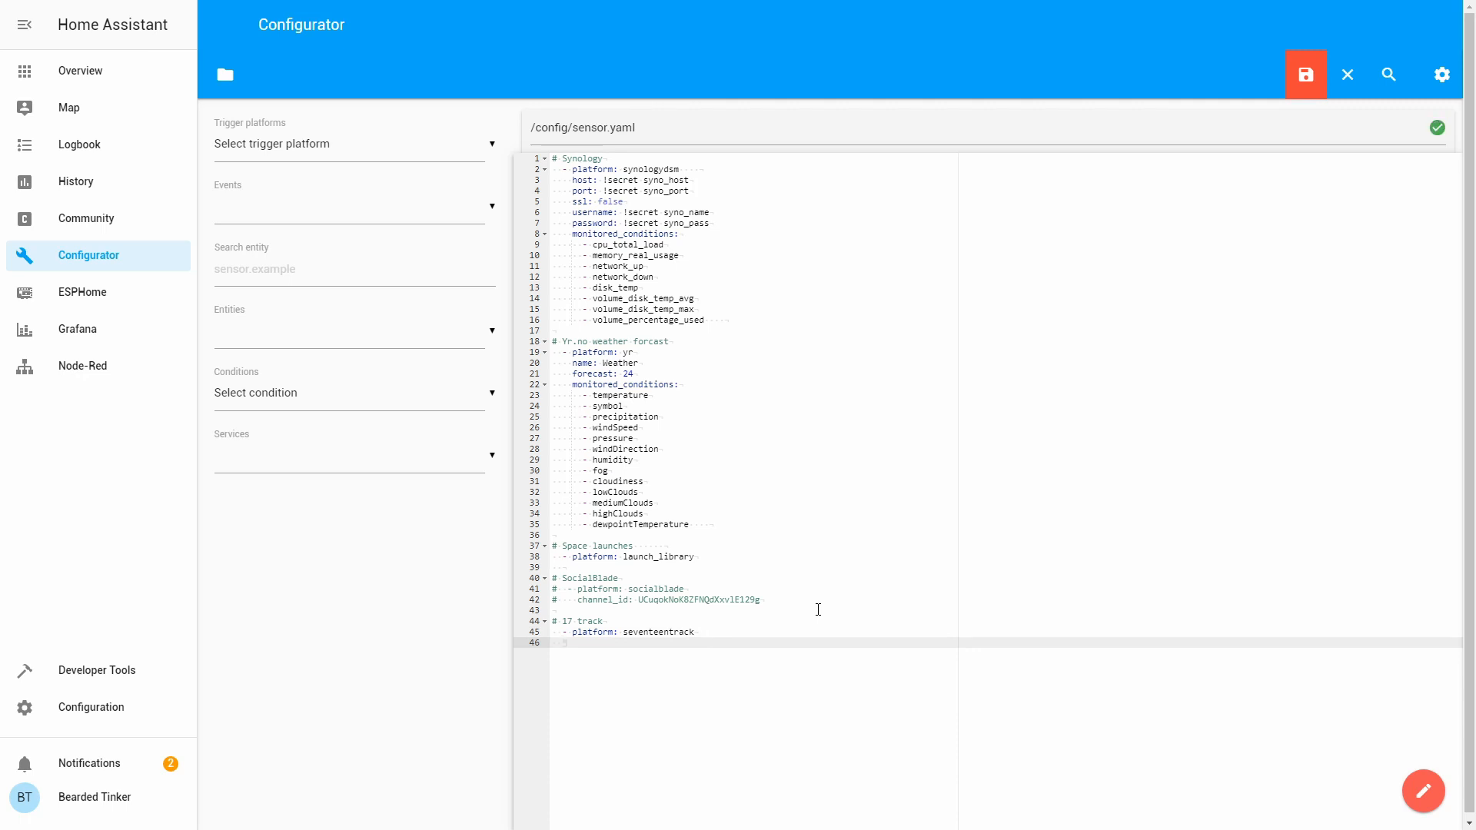
type("username: !secret seven_user")
key("Return")
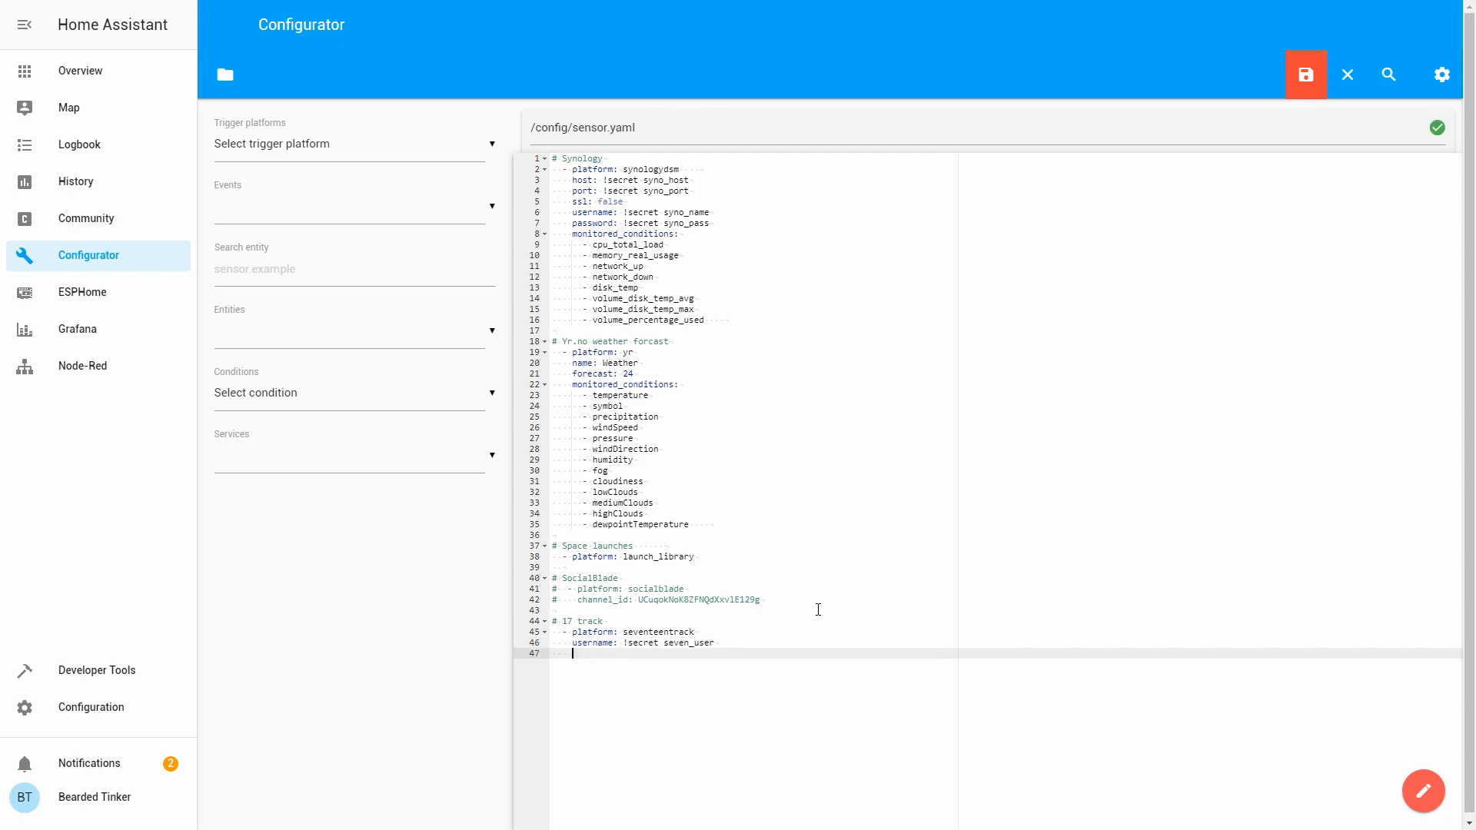
type("pas")
key("BackSpace")
key("BackSpace")
type("ord: !secret s")
left_click(1305, 75)
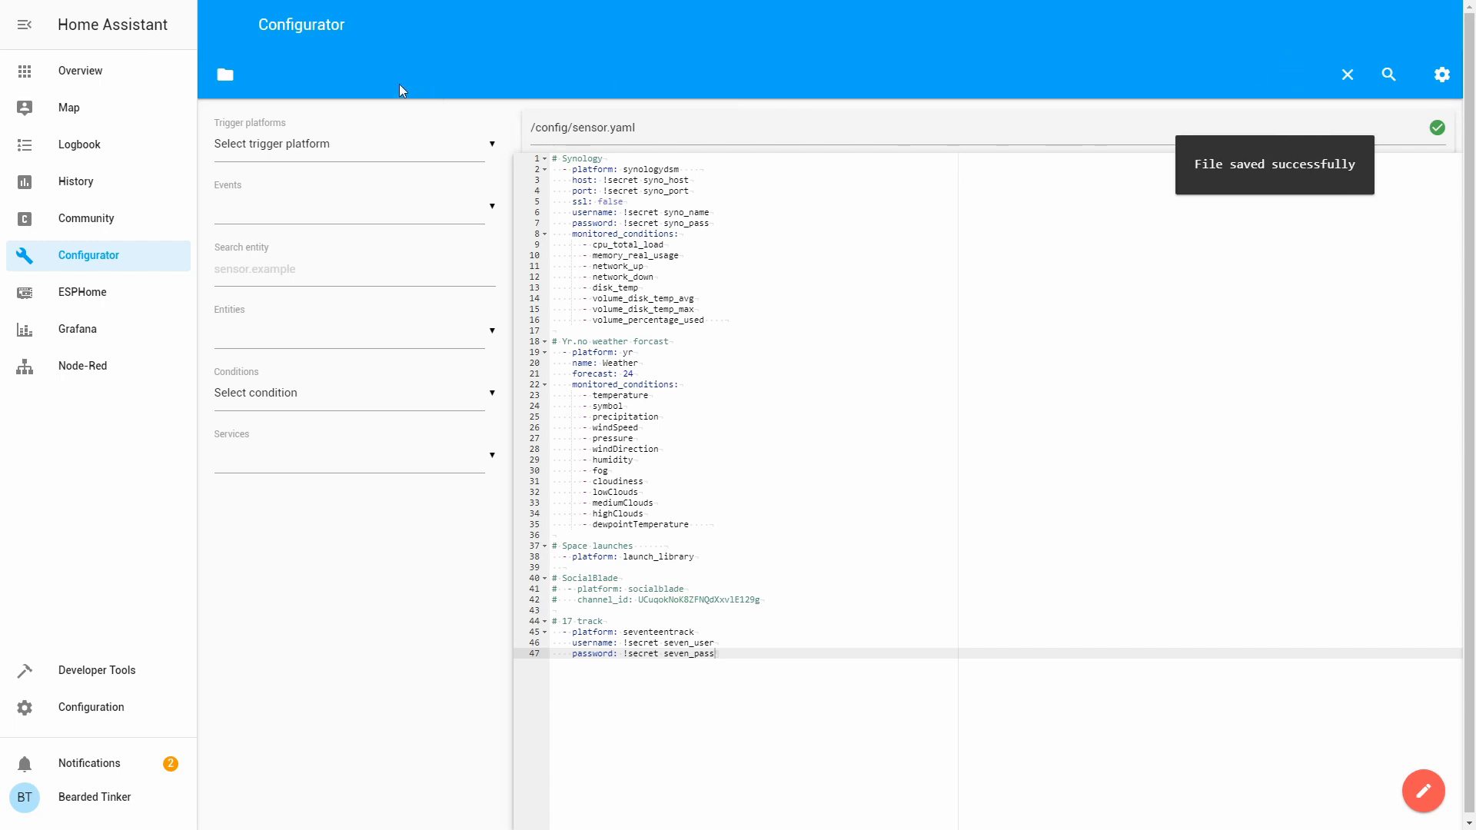
- Run Check Config from Configuration > Server Controls, confirming the configuration is valid
left_click(223, 77)
scroll(330, 661, "down", 5)
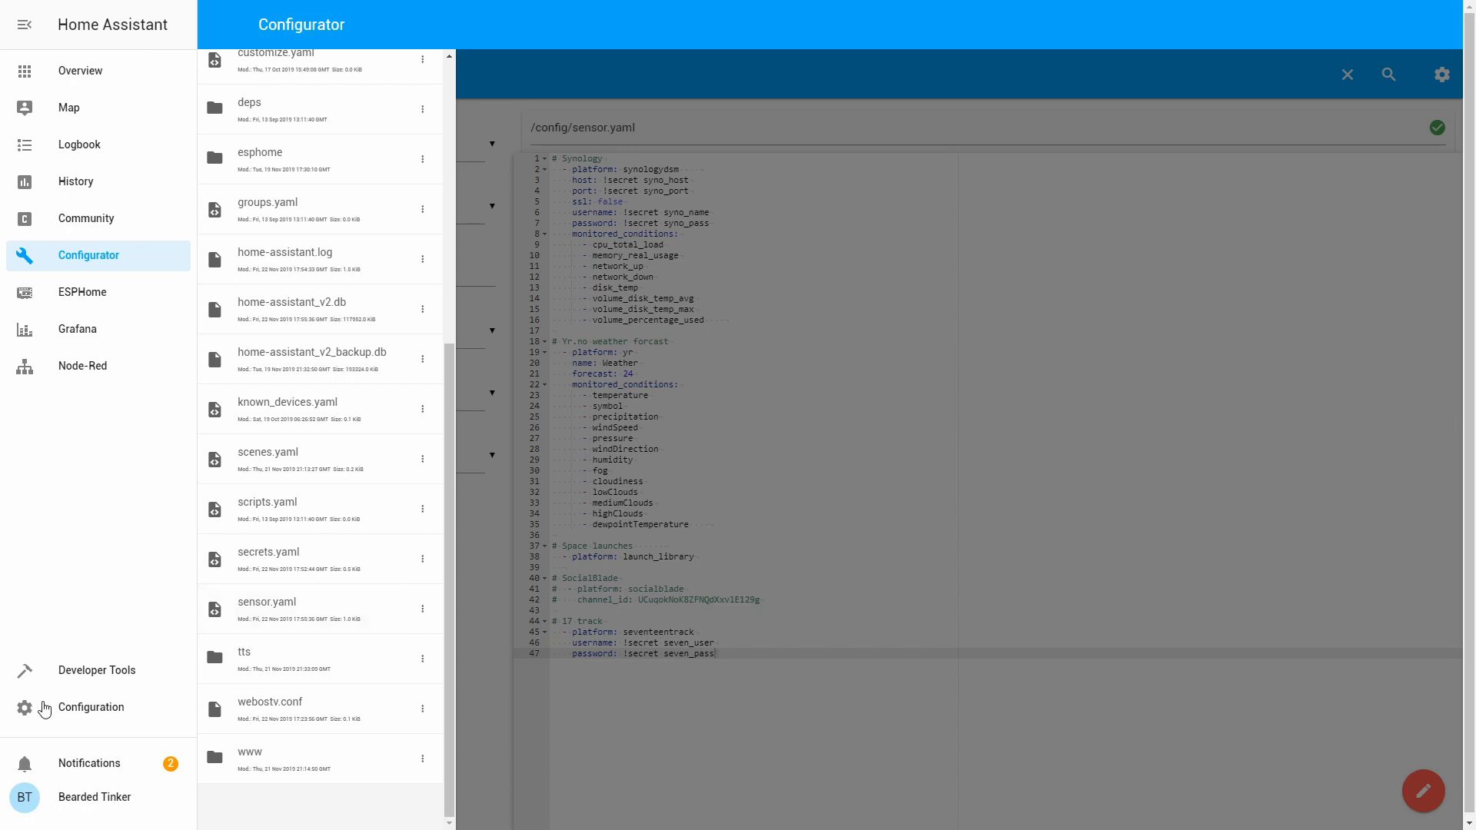
left_click(53, 708)
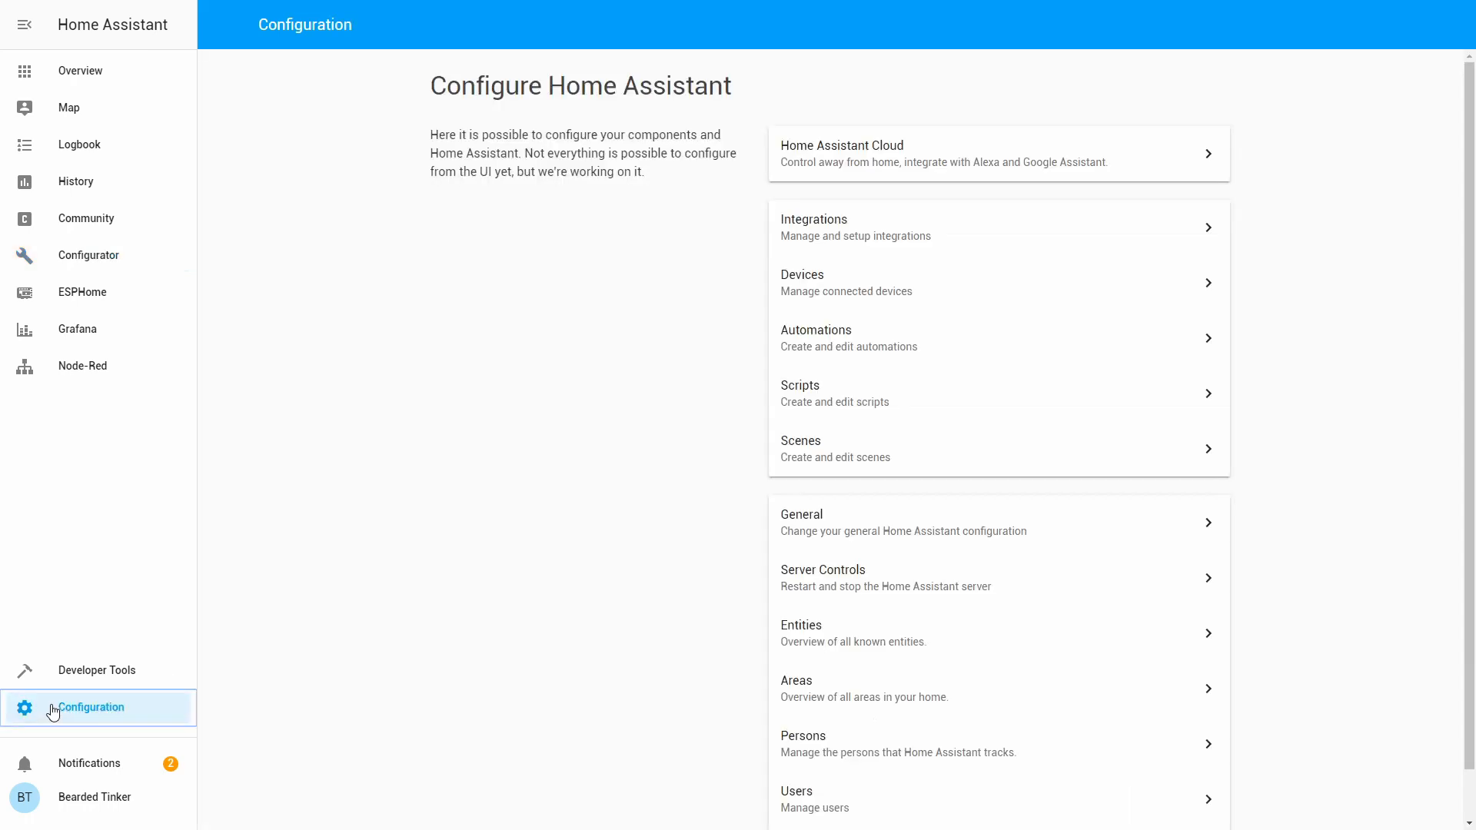
left_click(863, 594)
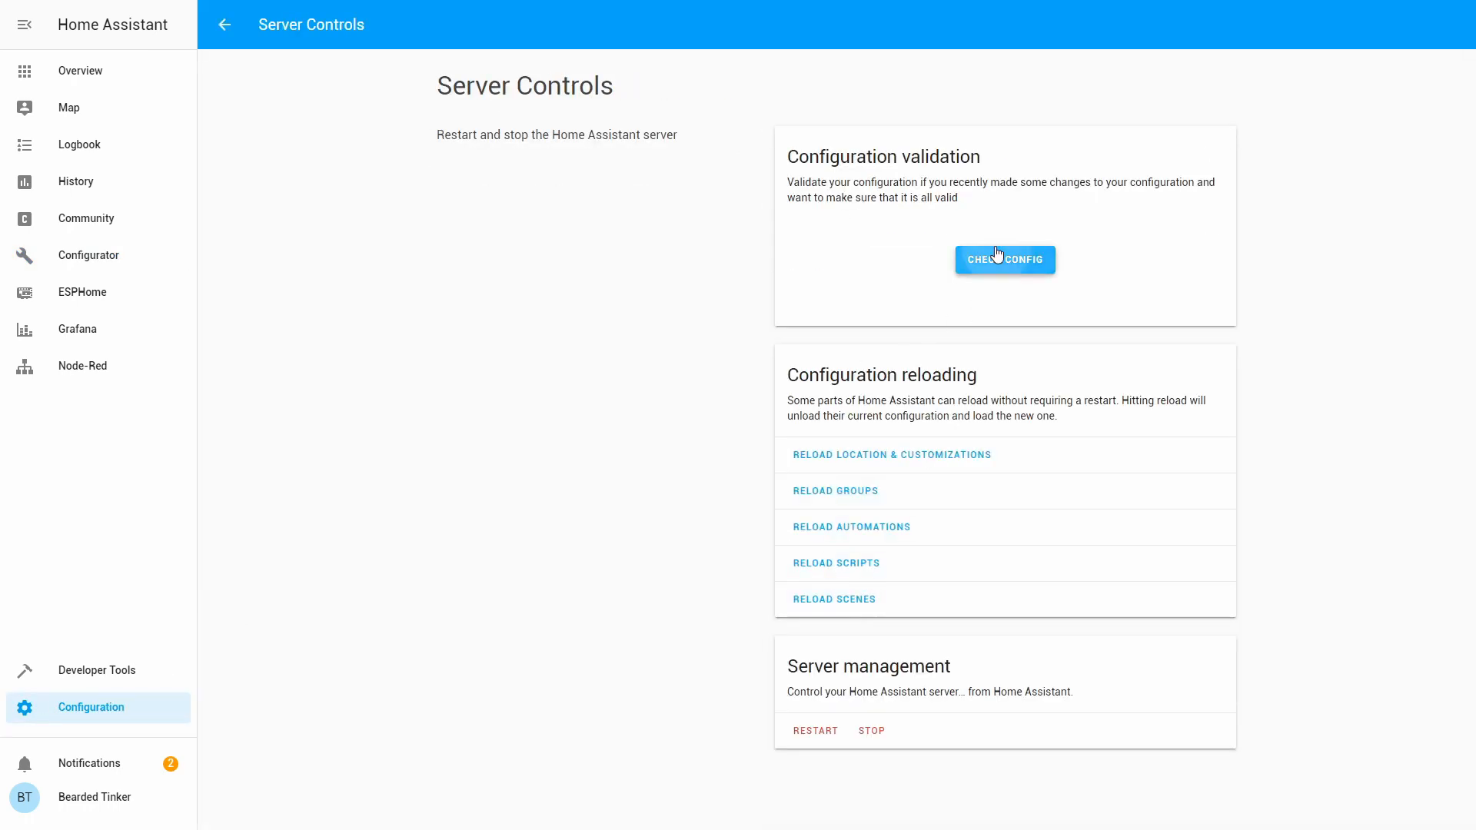
left_click(997, 256)
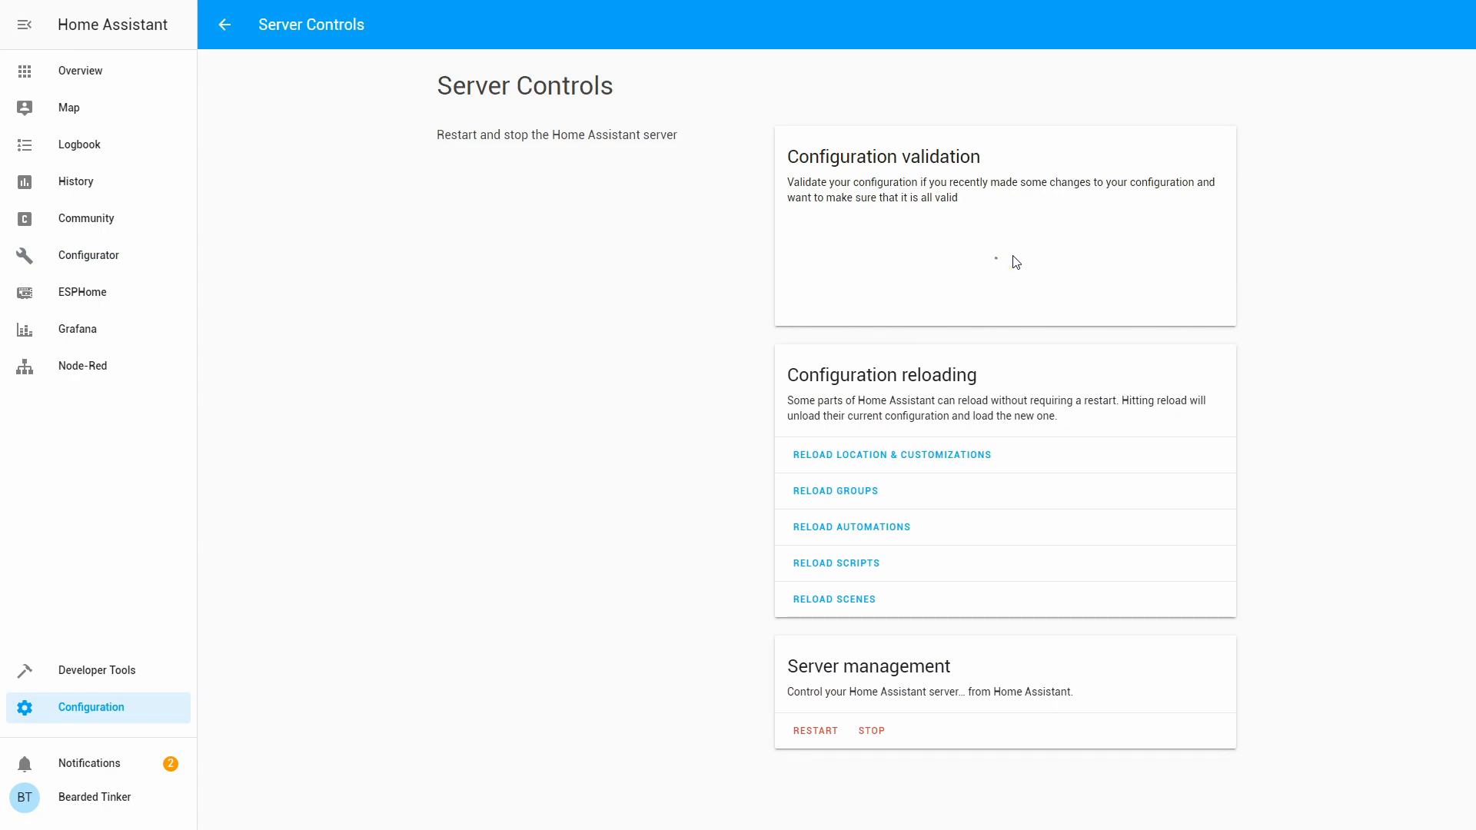
- Restart Home Assistant, clear the Developer Tools logs, and return to the Home overview
left_click(804, 744)
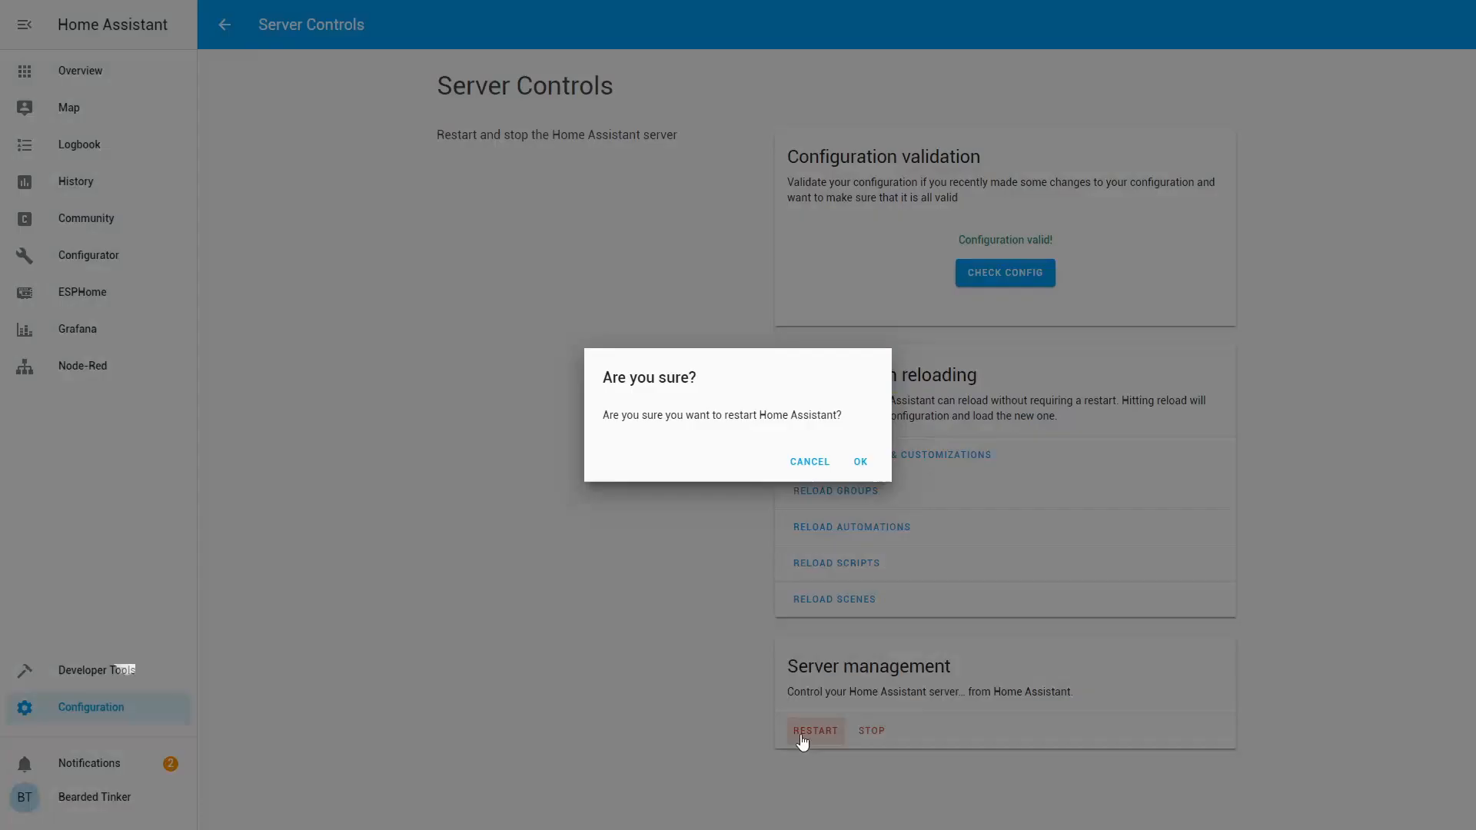
left_click(855, 461)
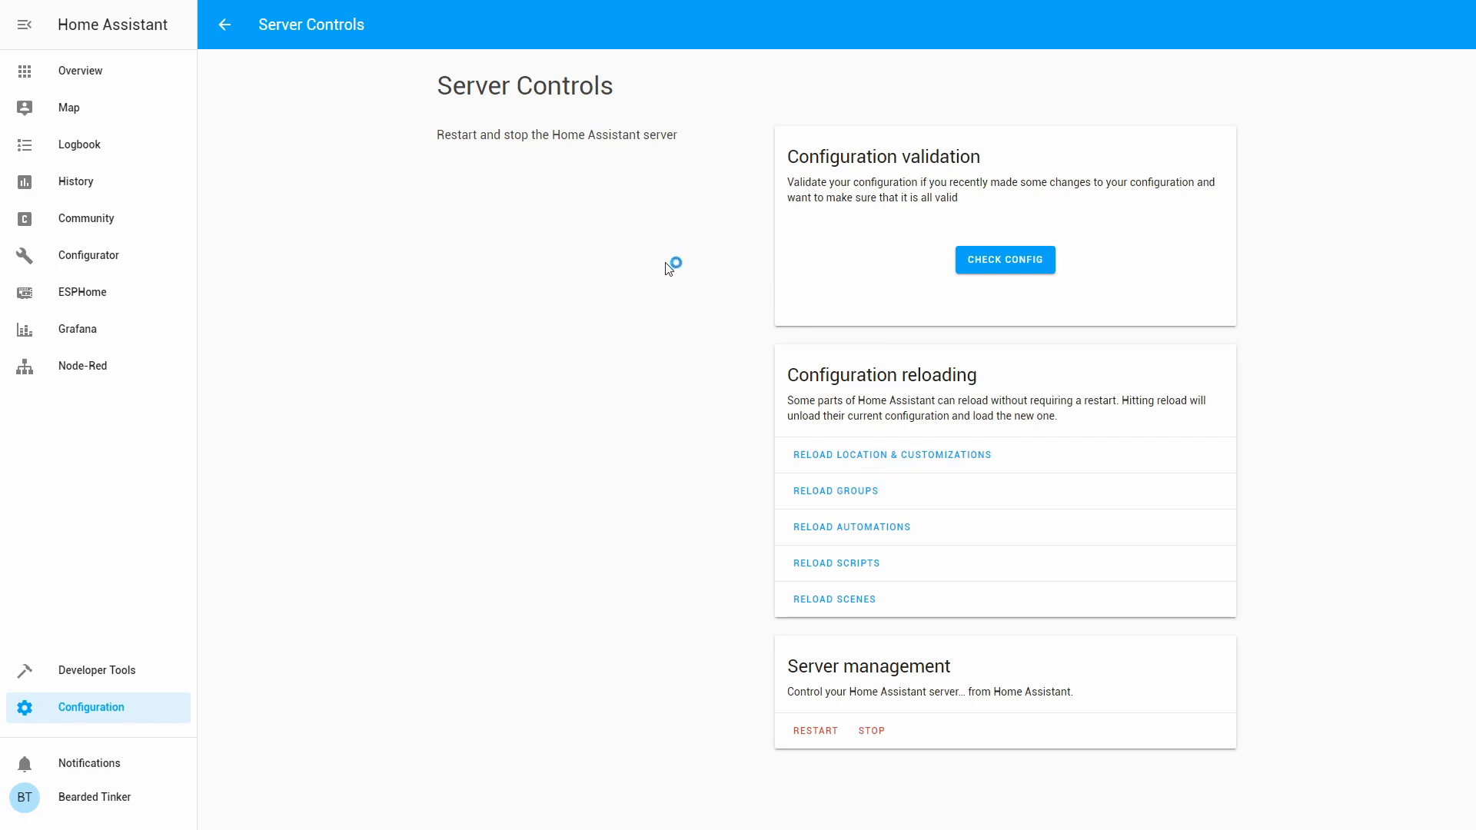
left_click(98, 676)
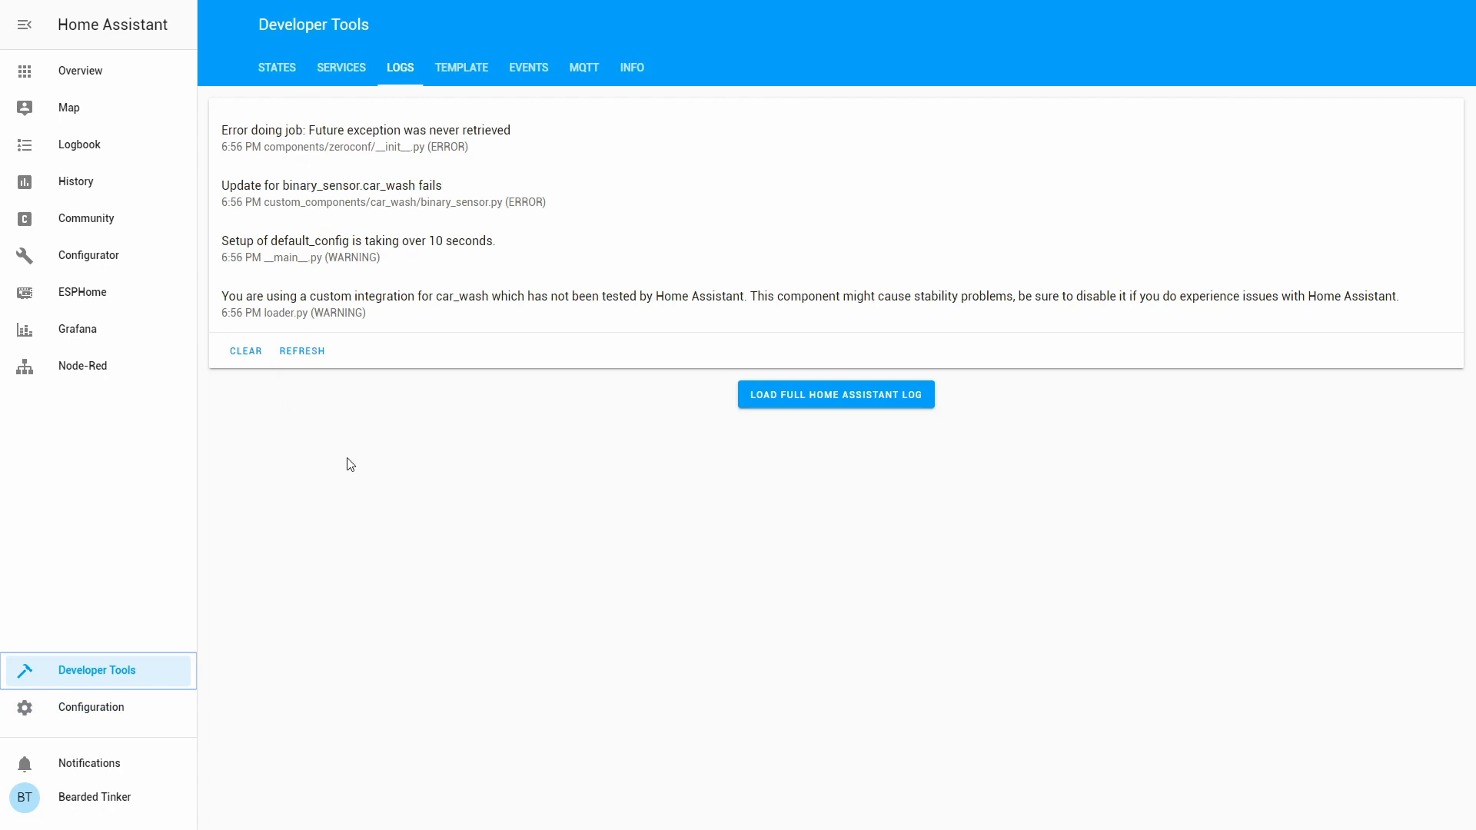
left_click(266, 356)
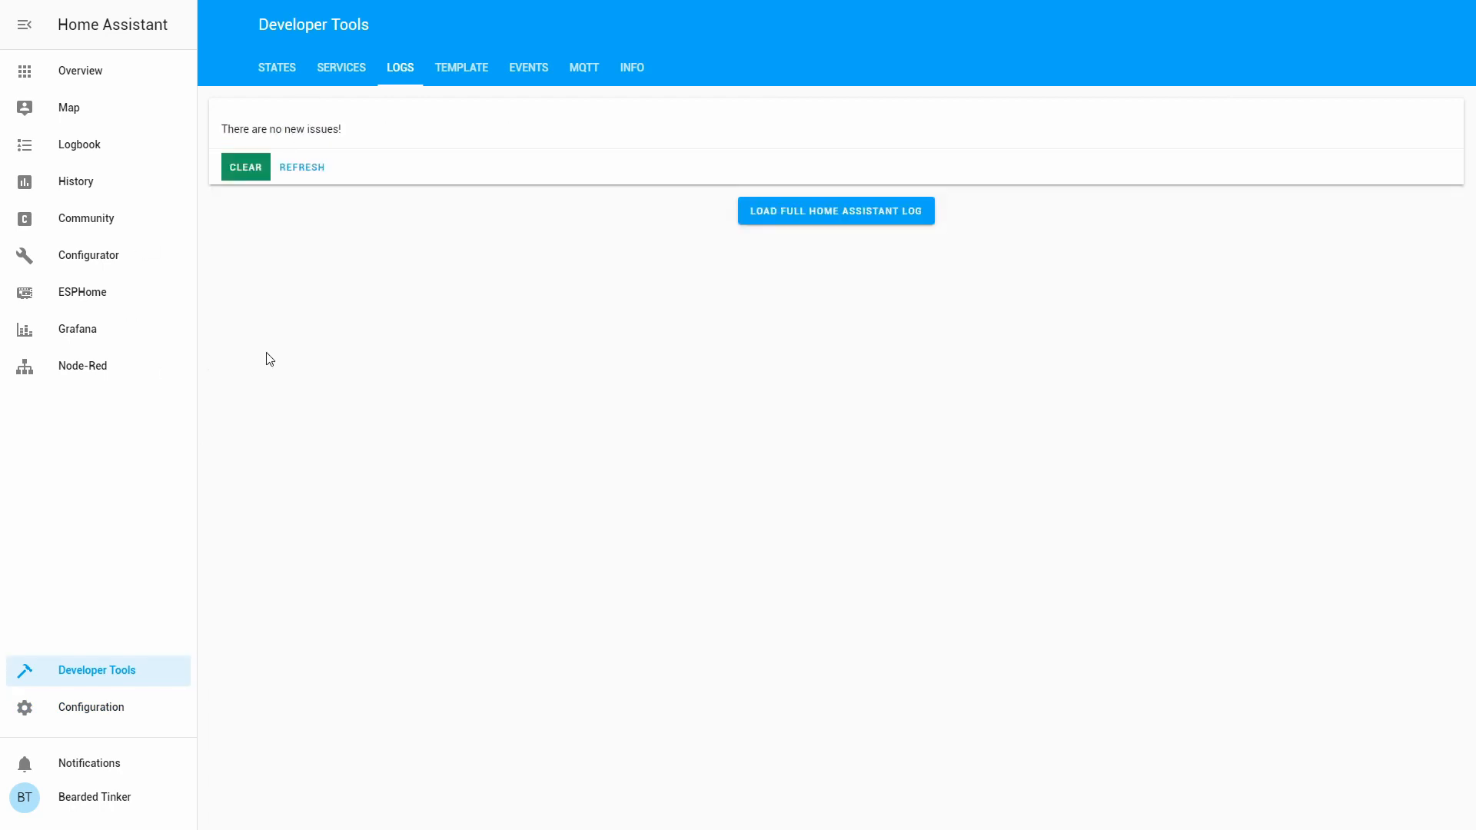
left_click(134, 77)
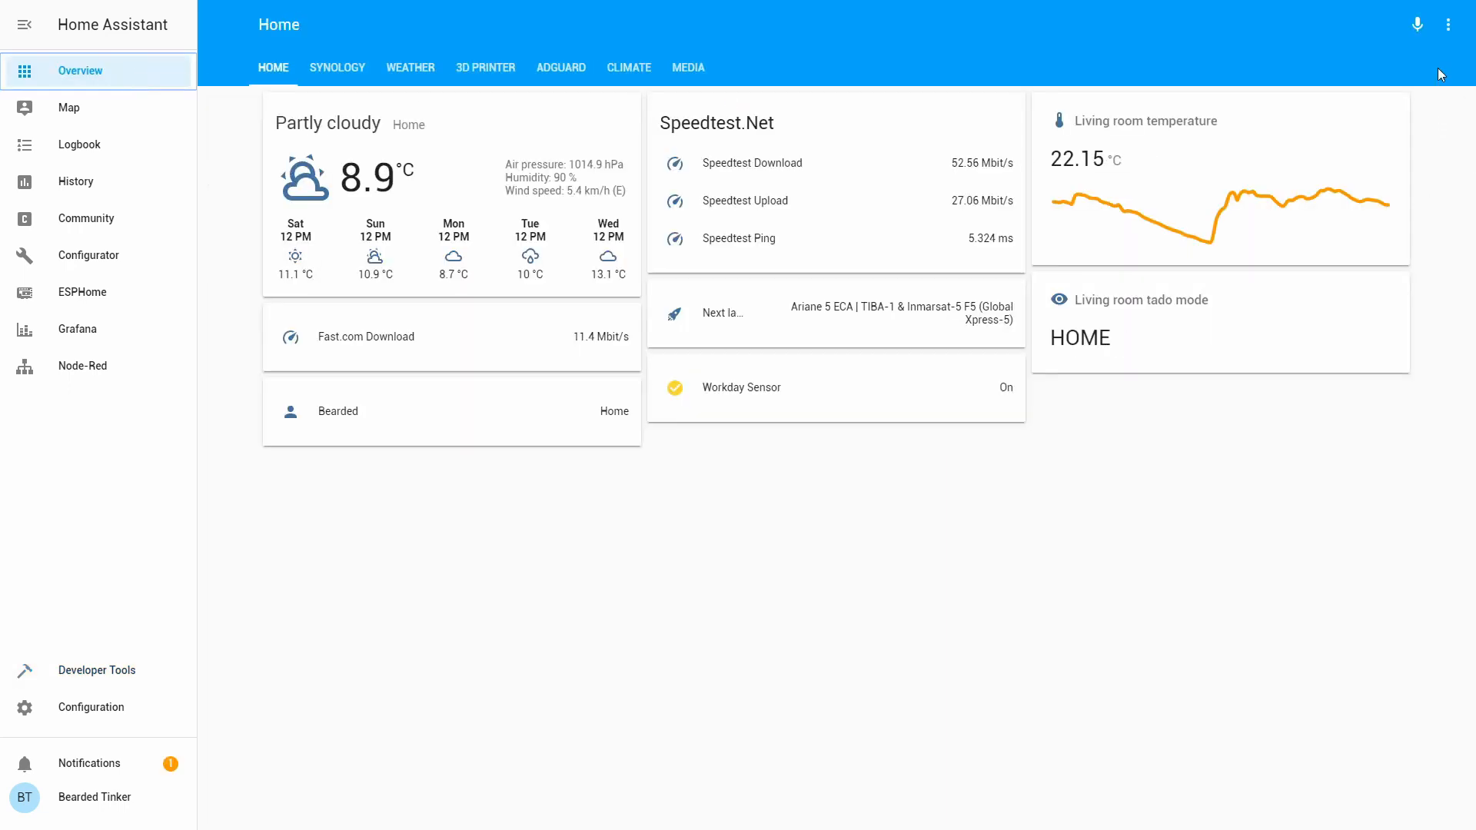
- Put the Home dashboard into edit mode and add a new Entities card
left_click(1448, 25)
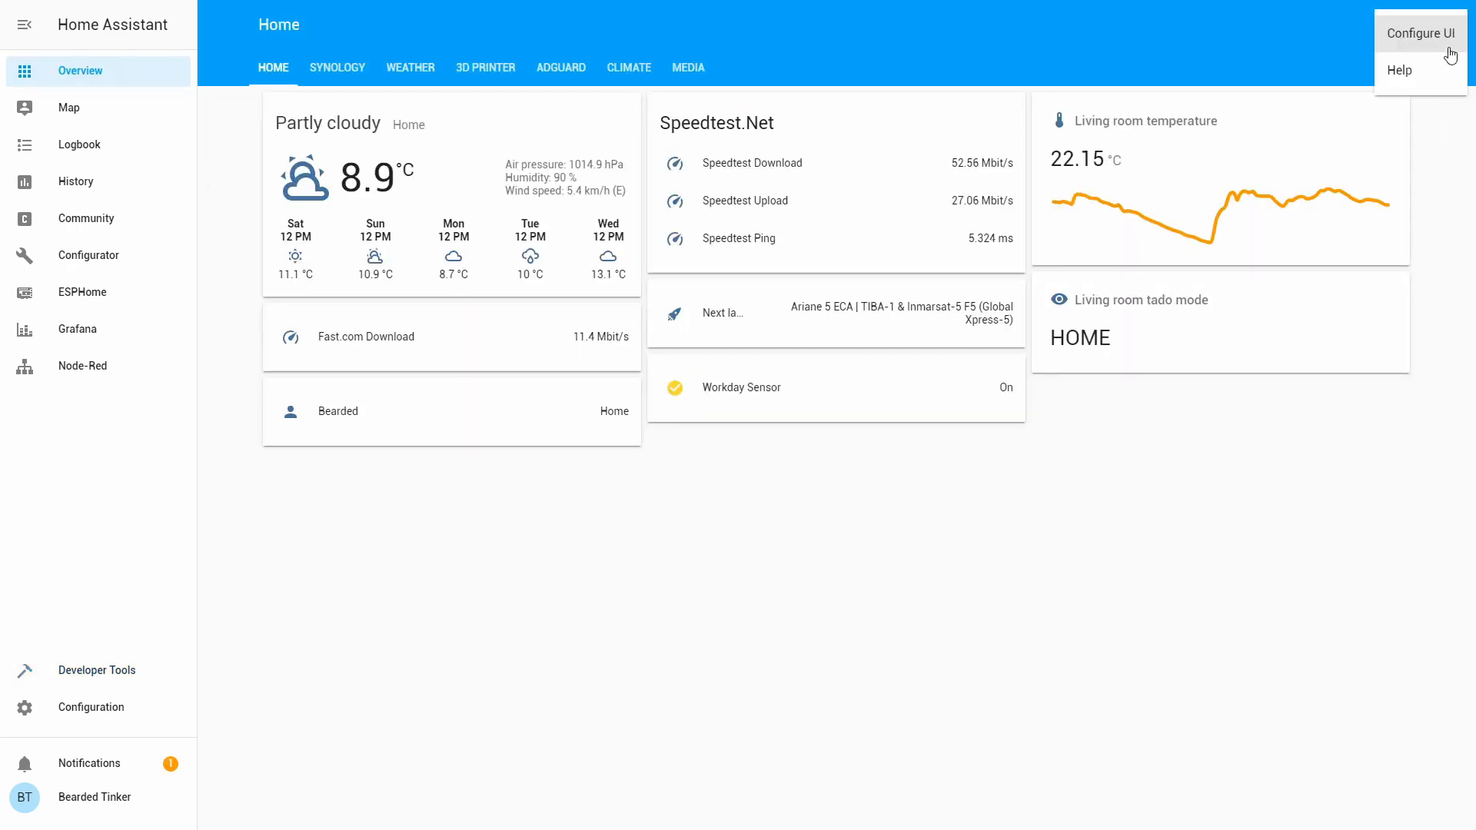
left_click(1448, 48)
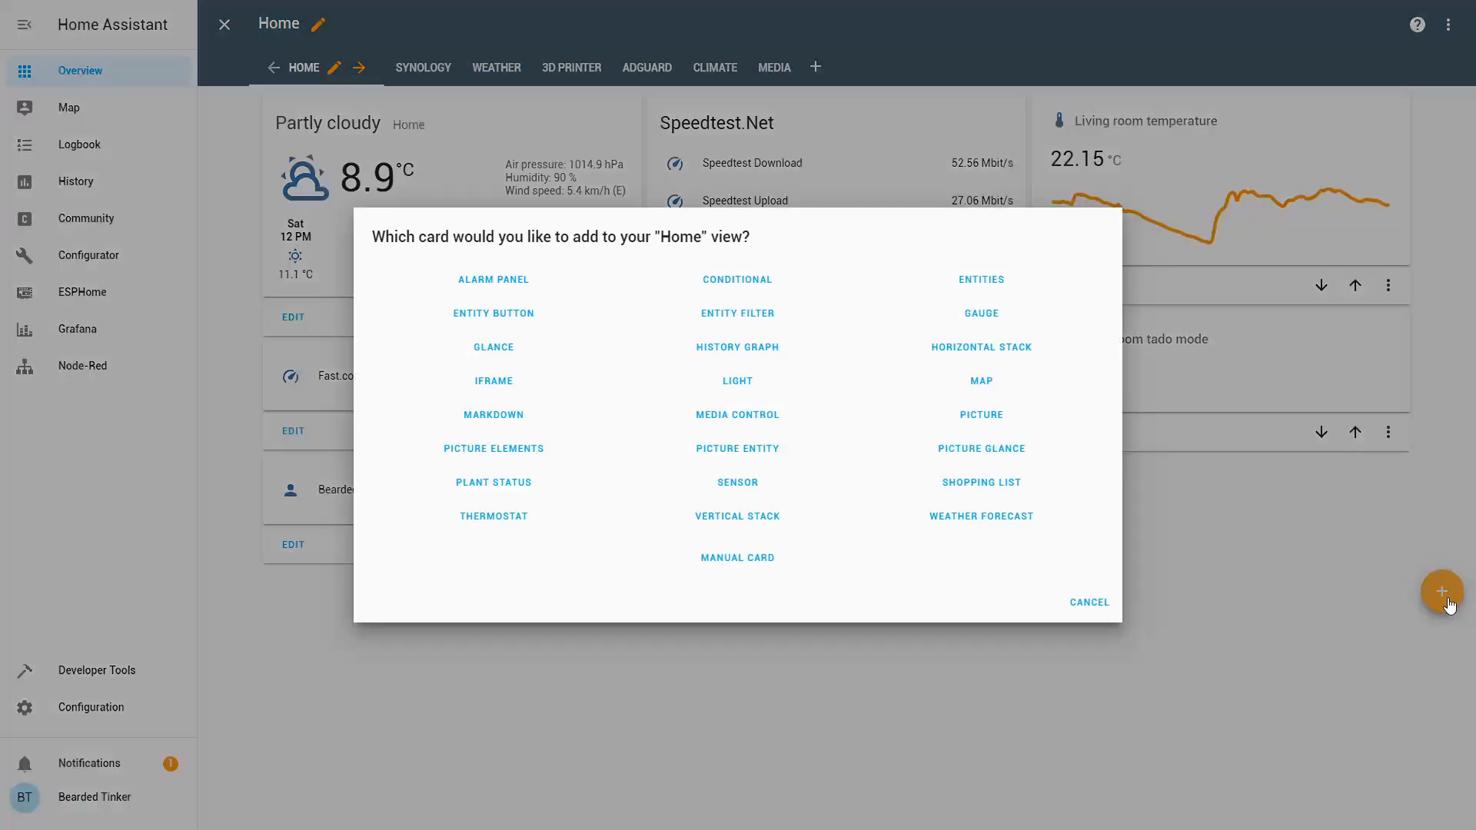
left_click(1437, 598)
left_click(975, 285)
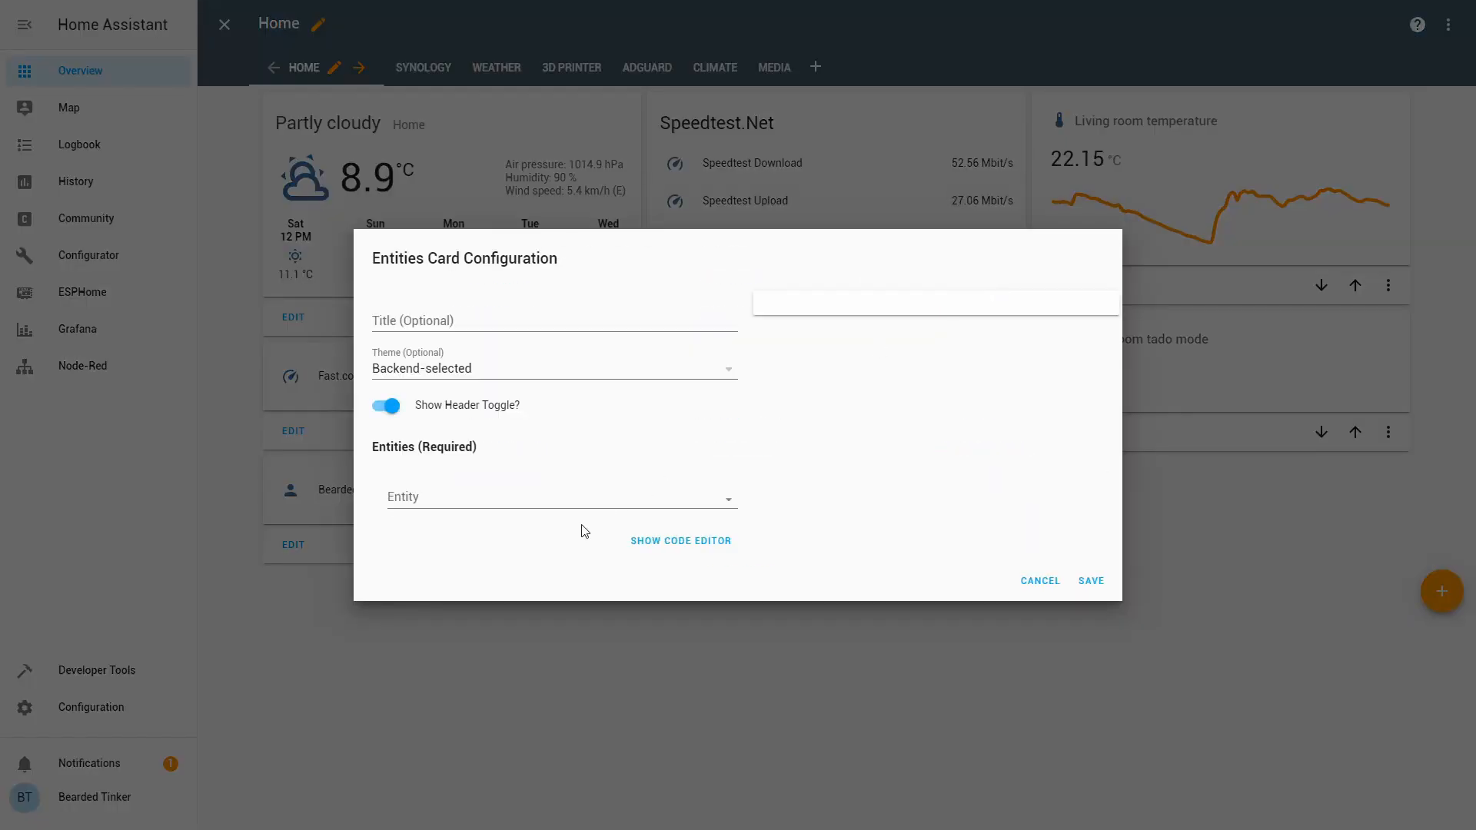
- Add Seventeentrack Packages In Transit and Packages Delivered sensors to the card and save it
left_click(585, 505)
type("s")
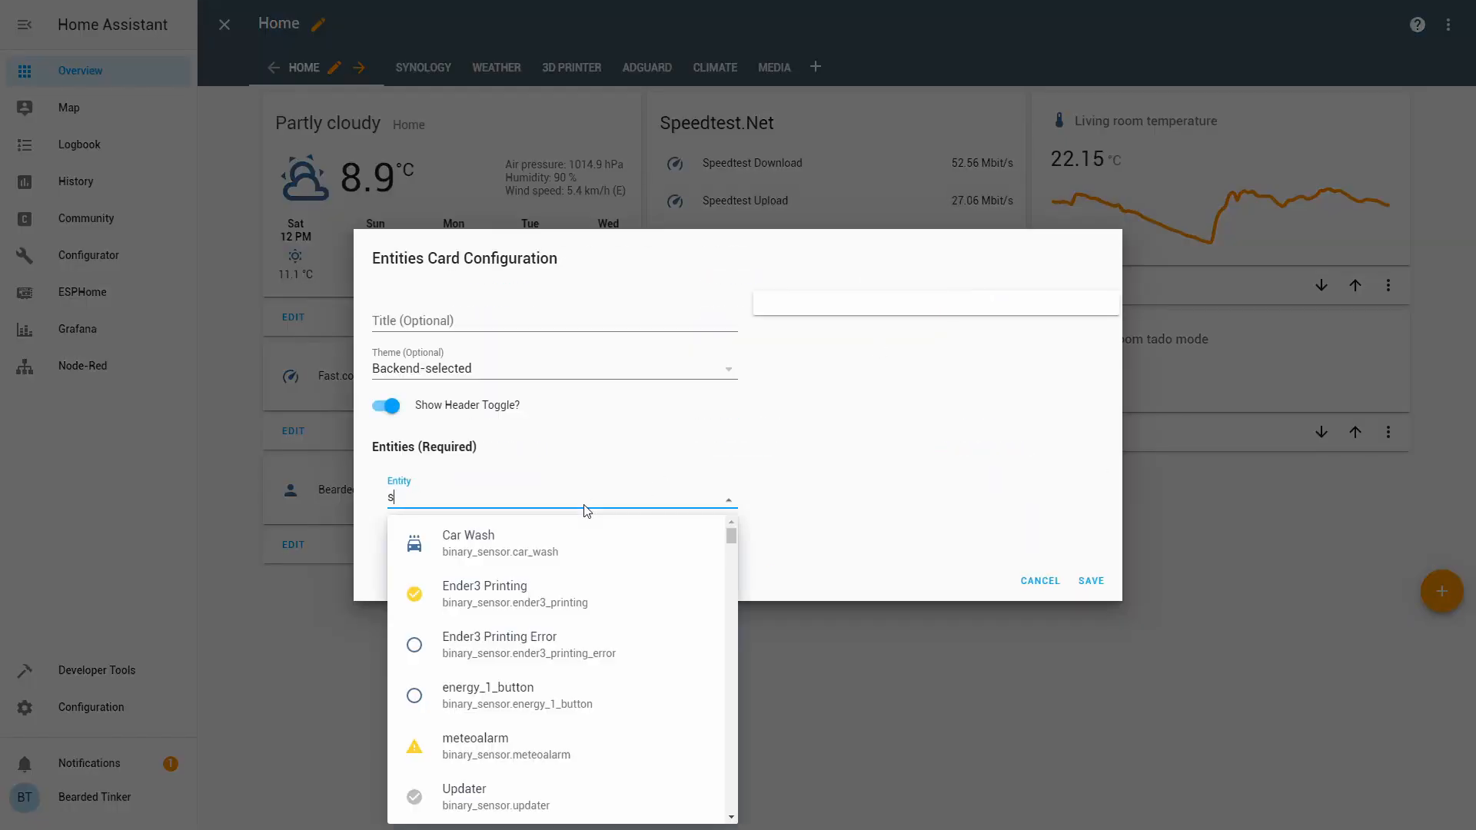
type("ev")
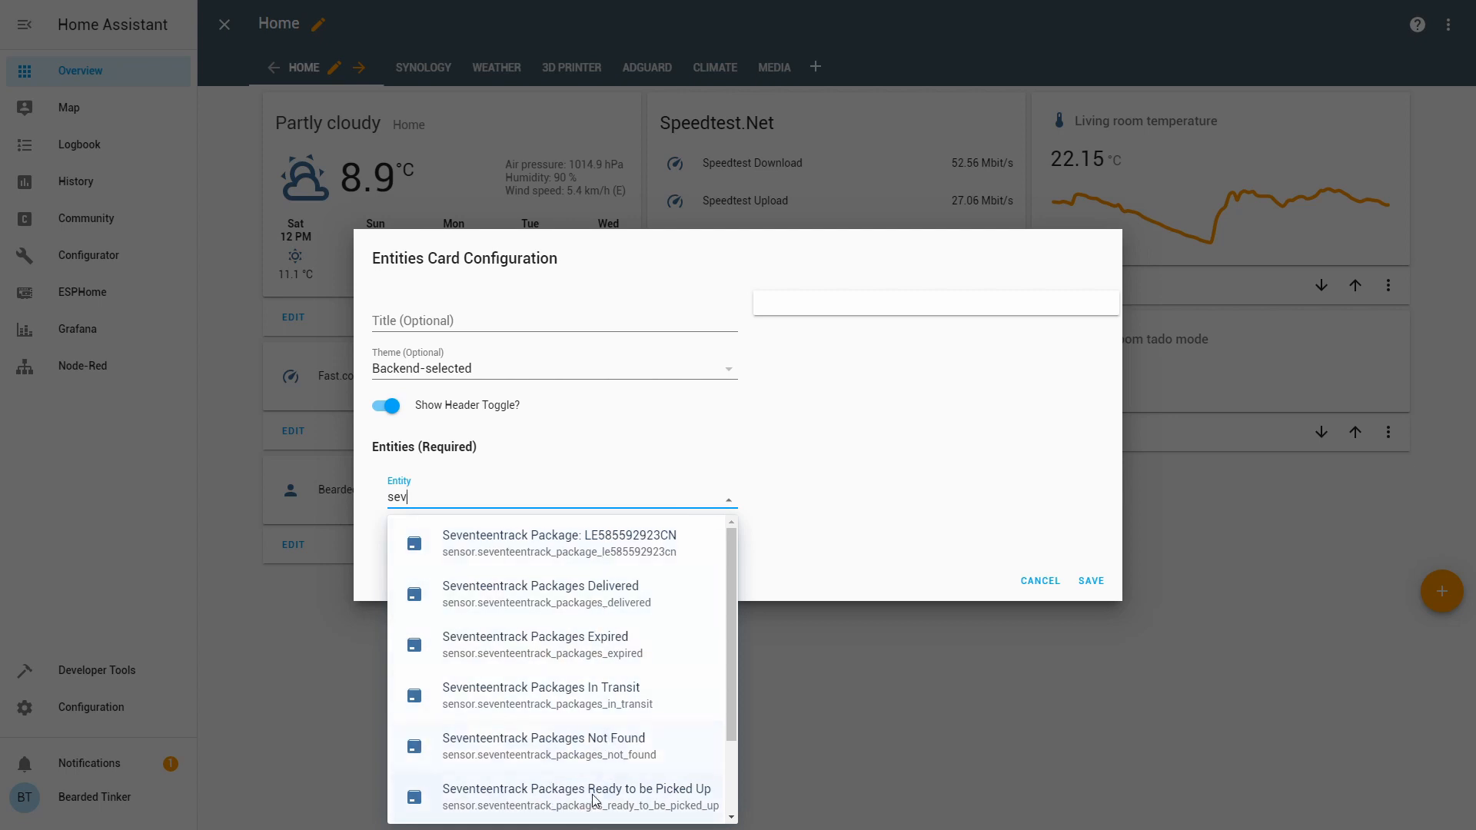
left_click(603, 694)
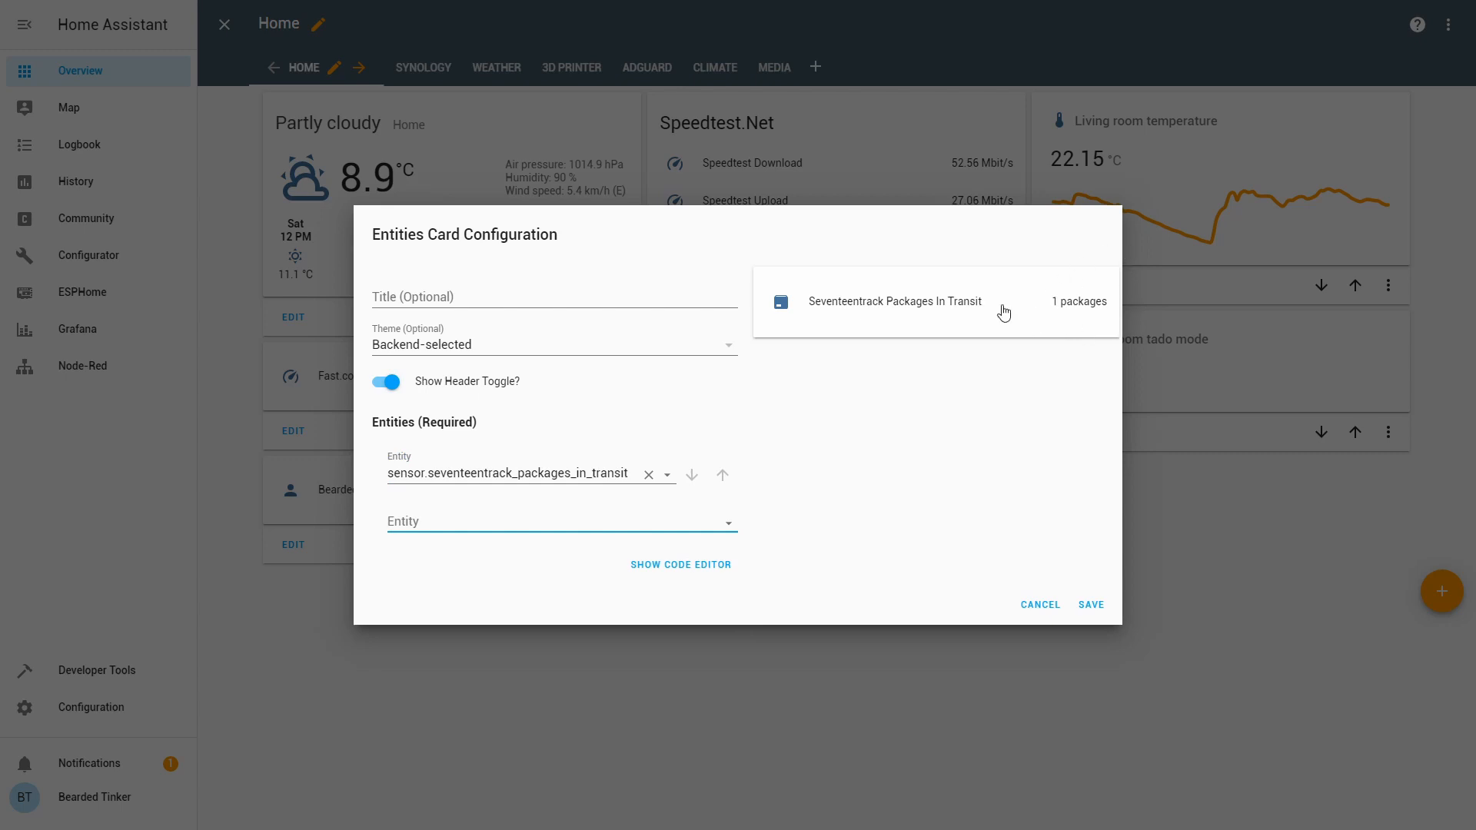
left_click(724, 525)
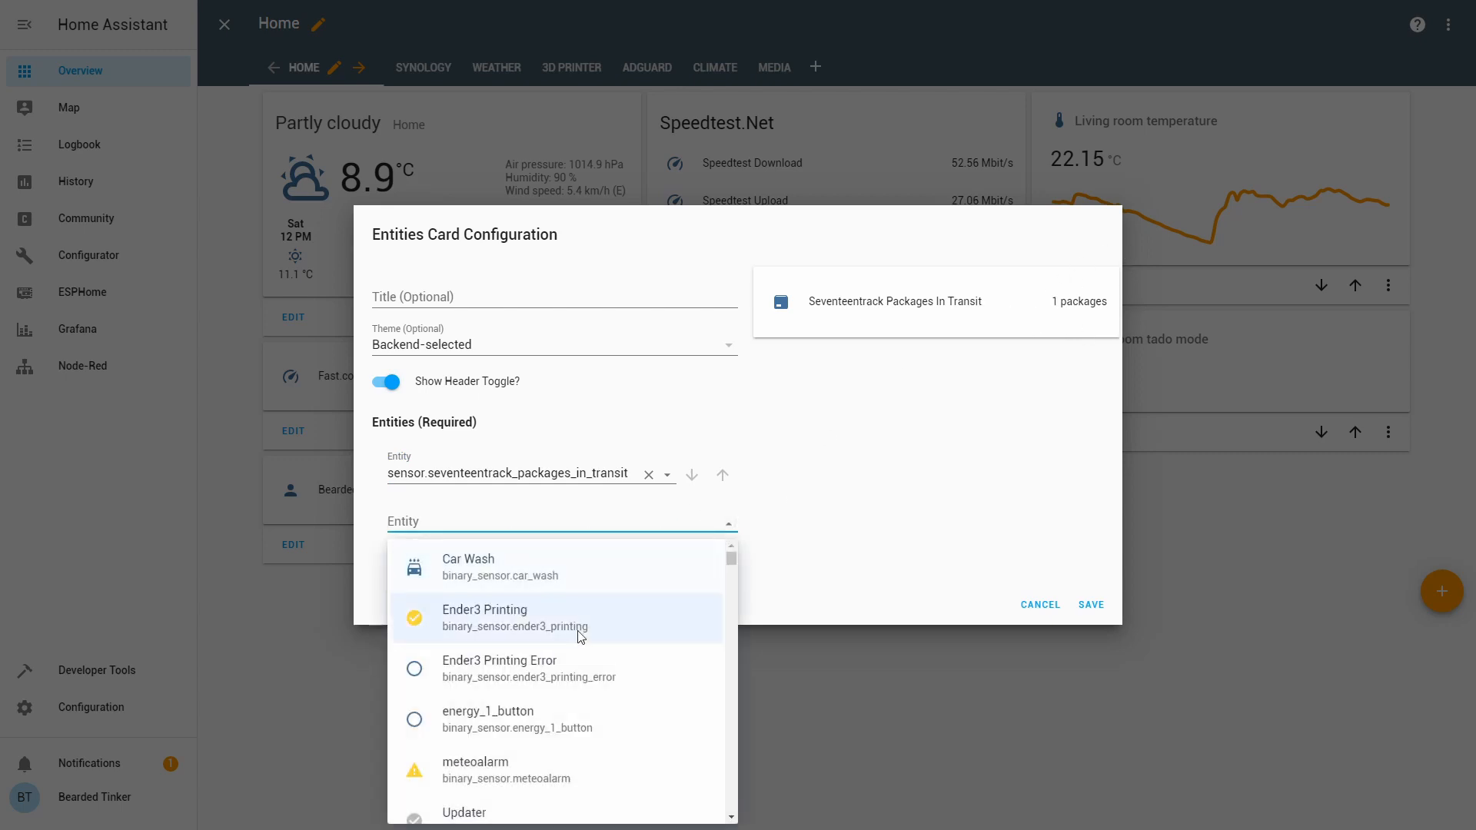
type("seve")
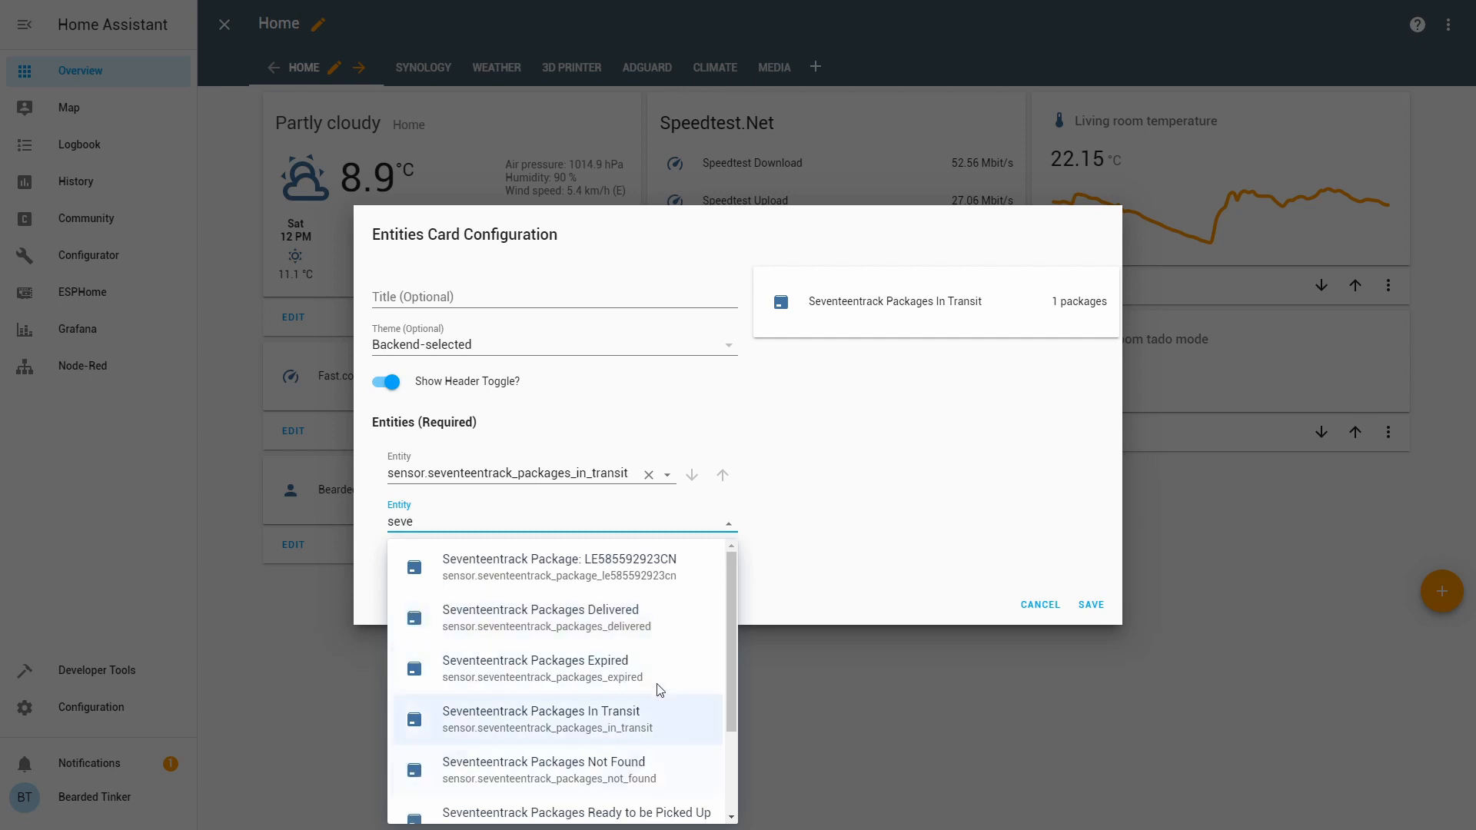
left_click(675, 637)
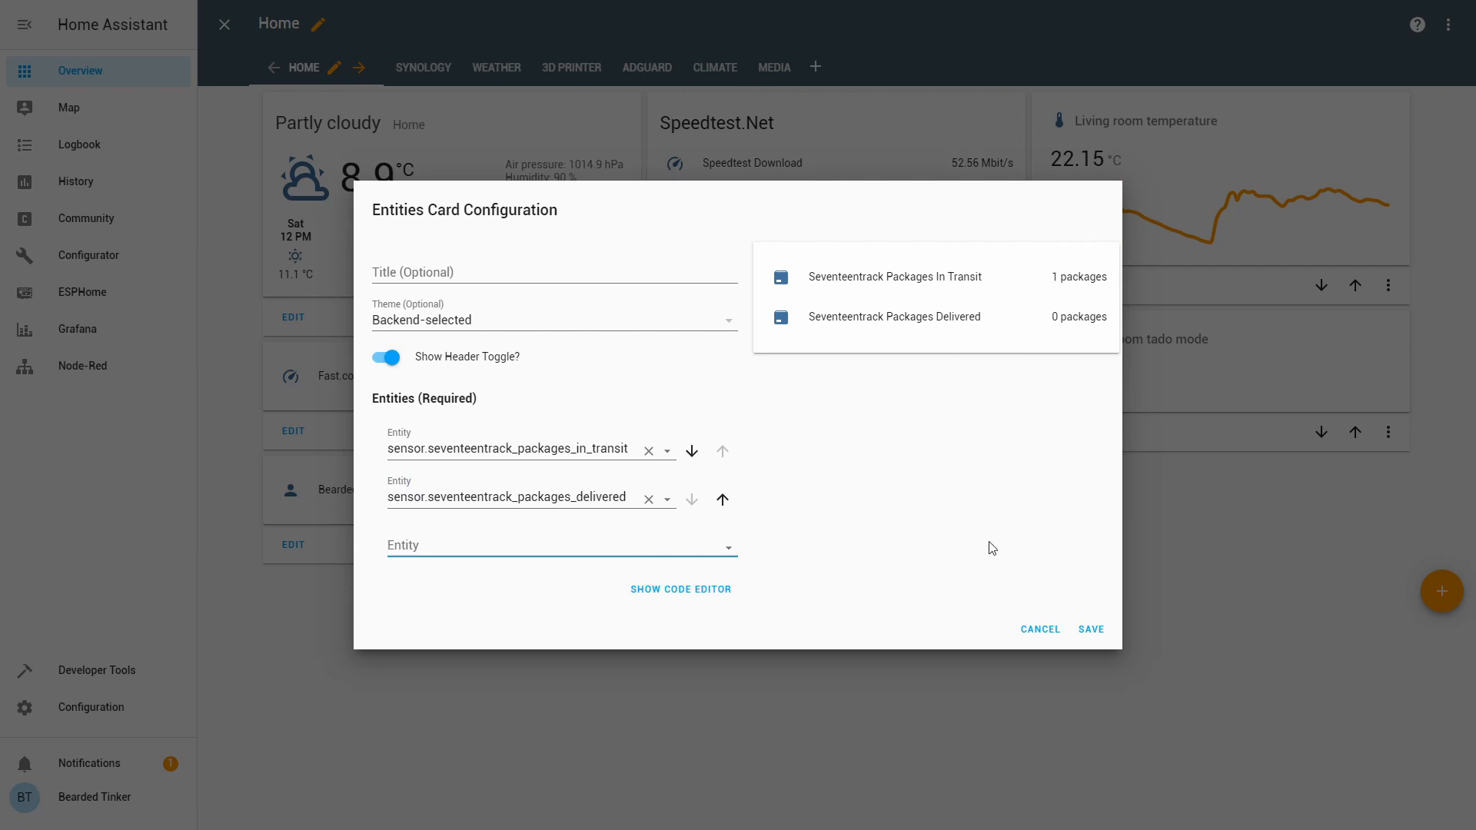
left_click(1090, 629)
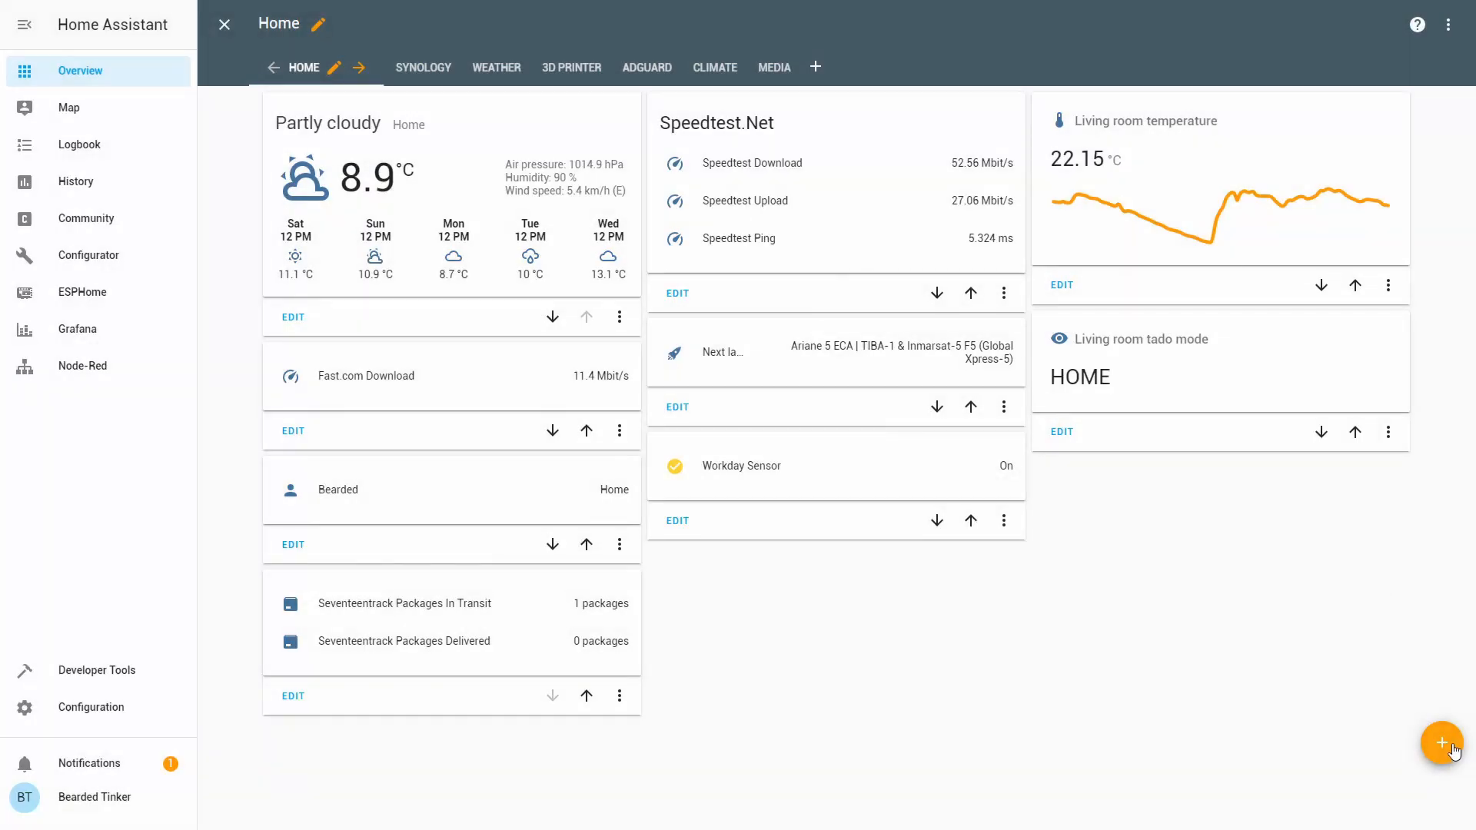
- Add an Entities card with the Seventeentrack Package sensor showing In Transit and save it
left_click(1445, 750)
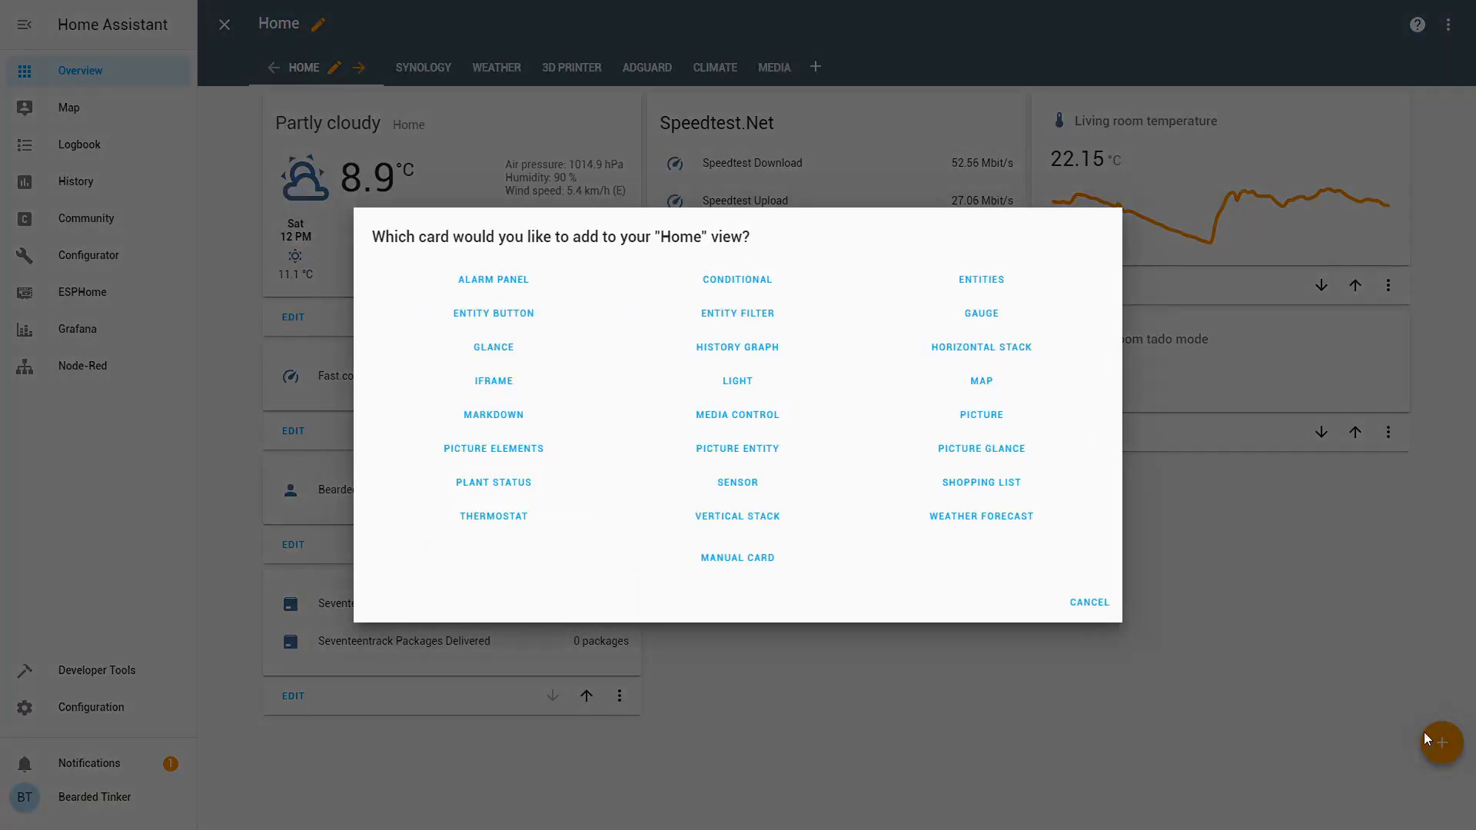
left_click(972, 280)
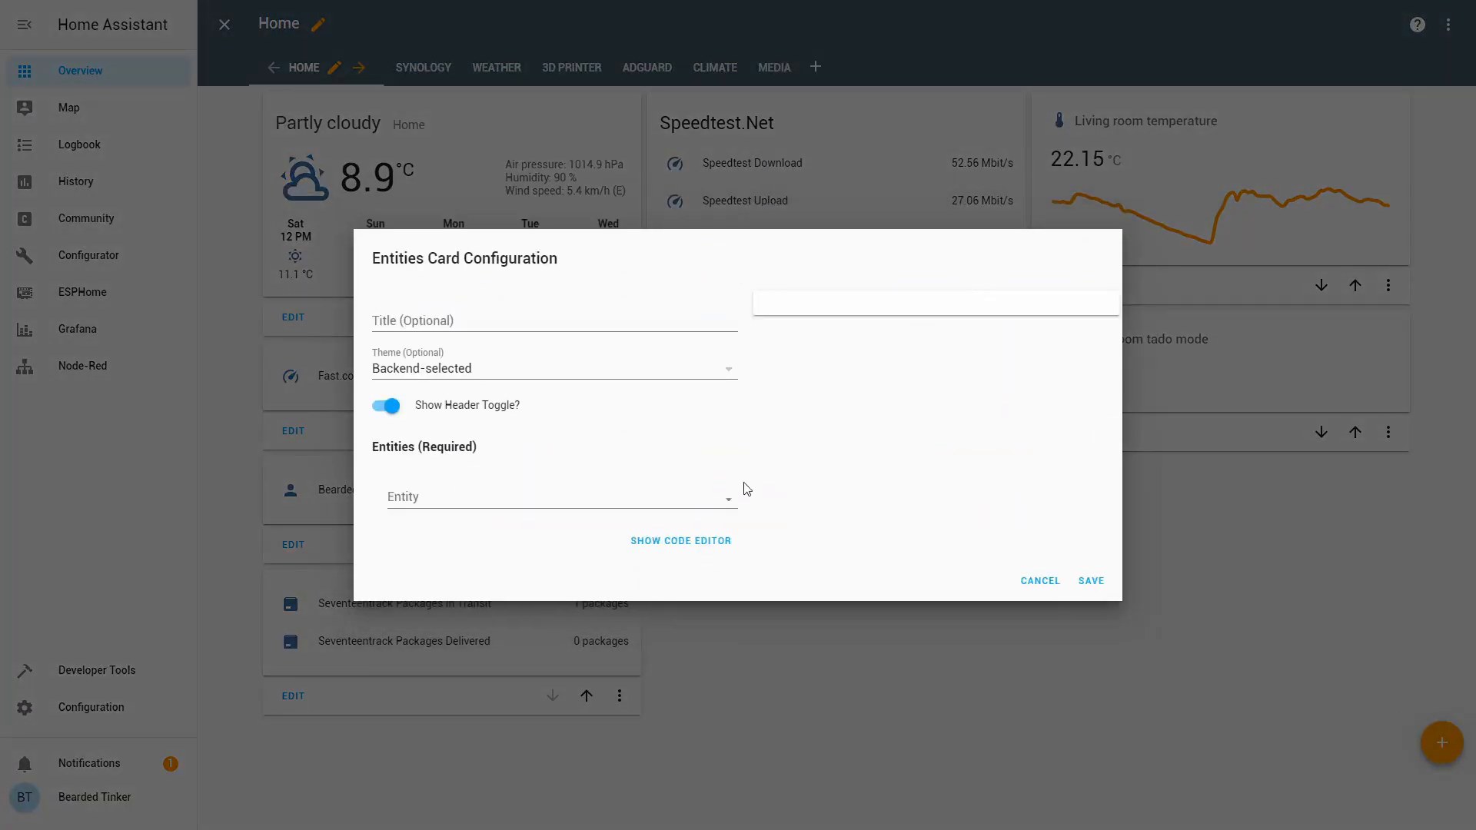
left_click(636, 497)
type("e")
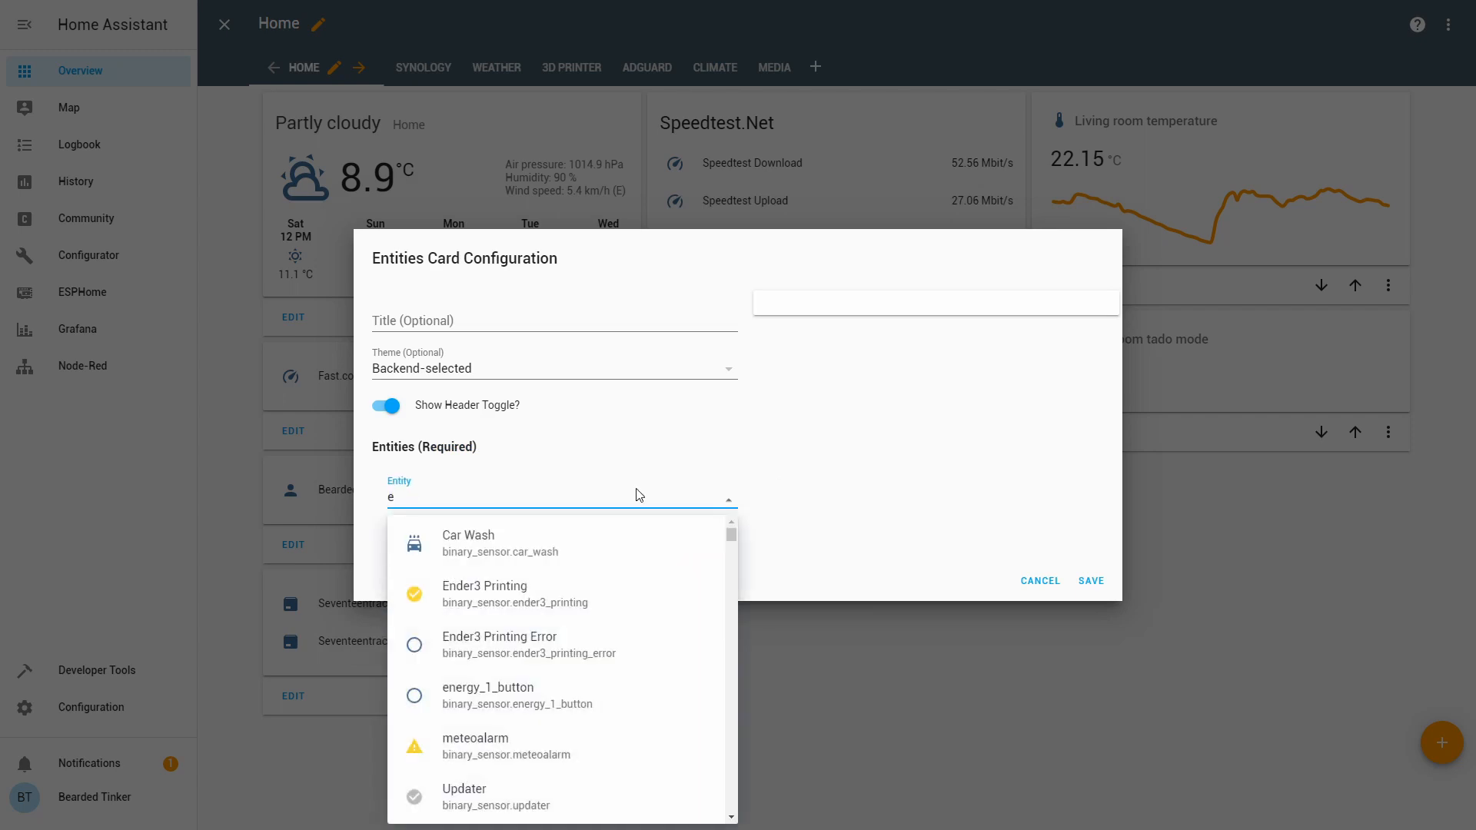
key("BackSpace")
type("seve")
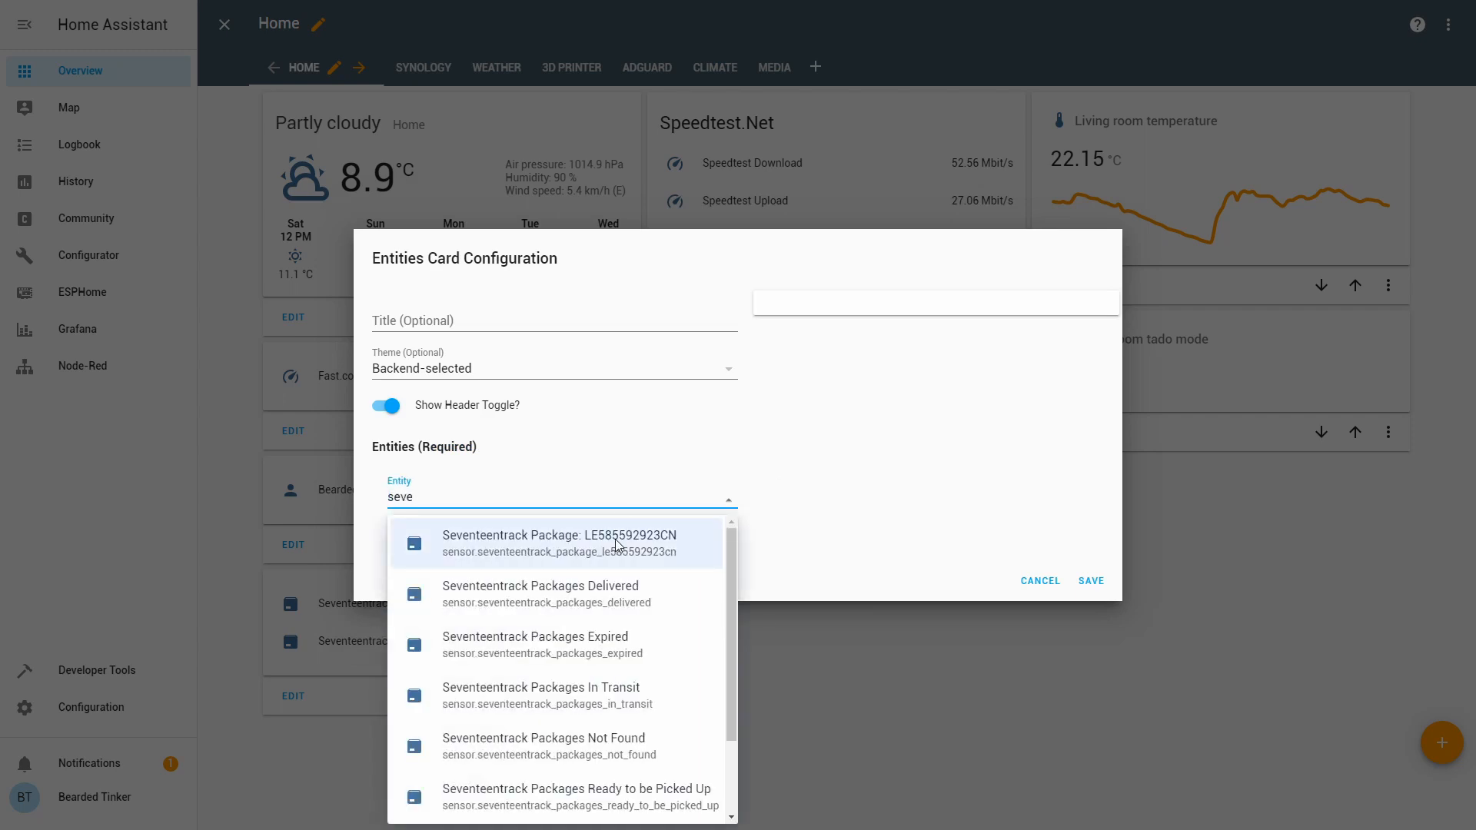
left_click(615, 545)
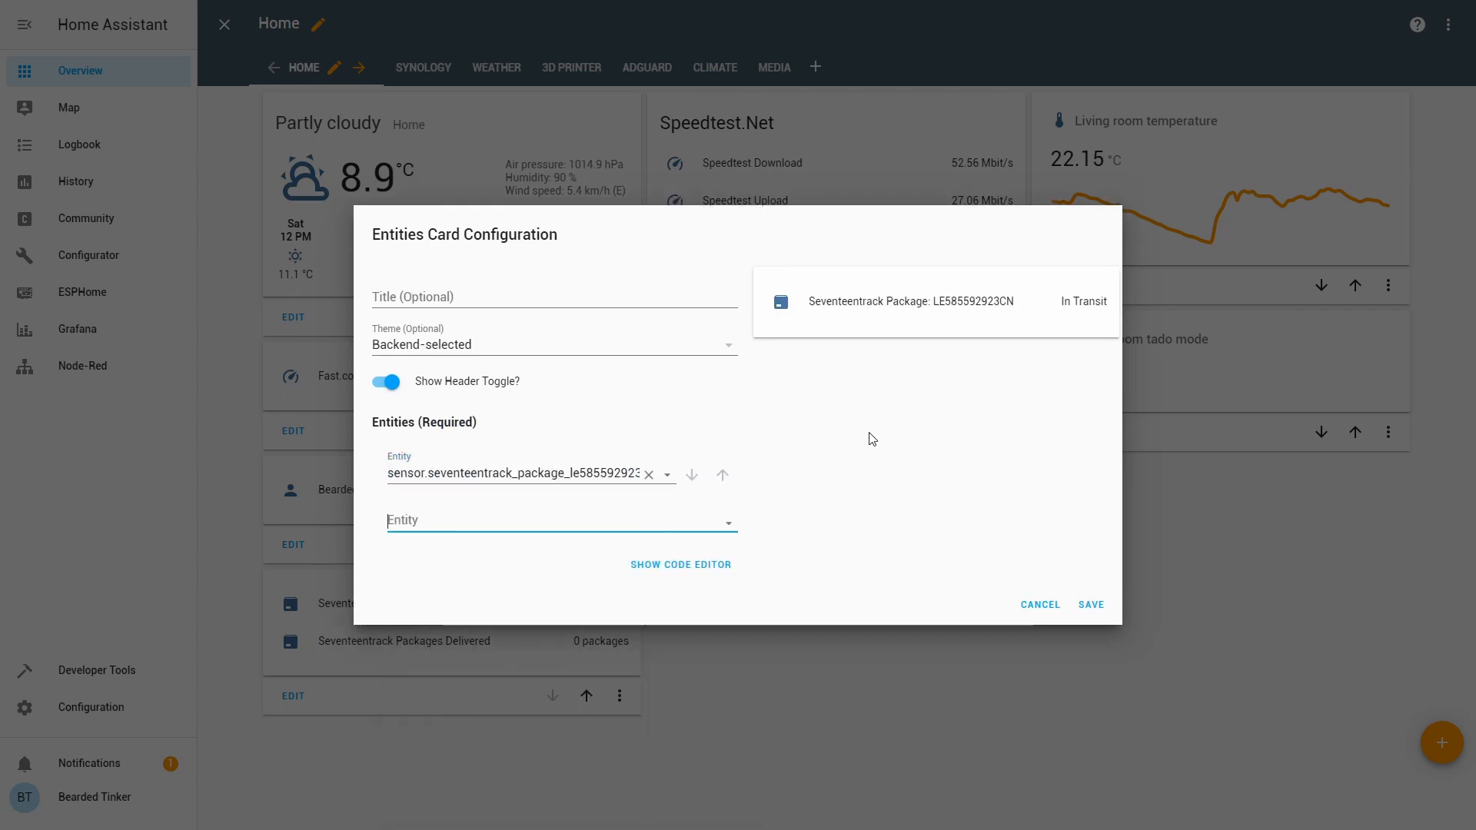
left_click(1075, 604)
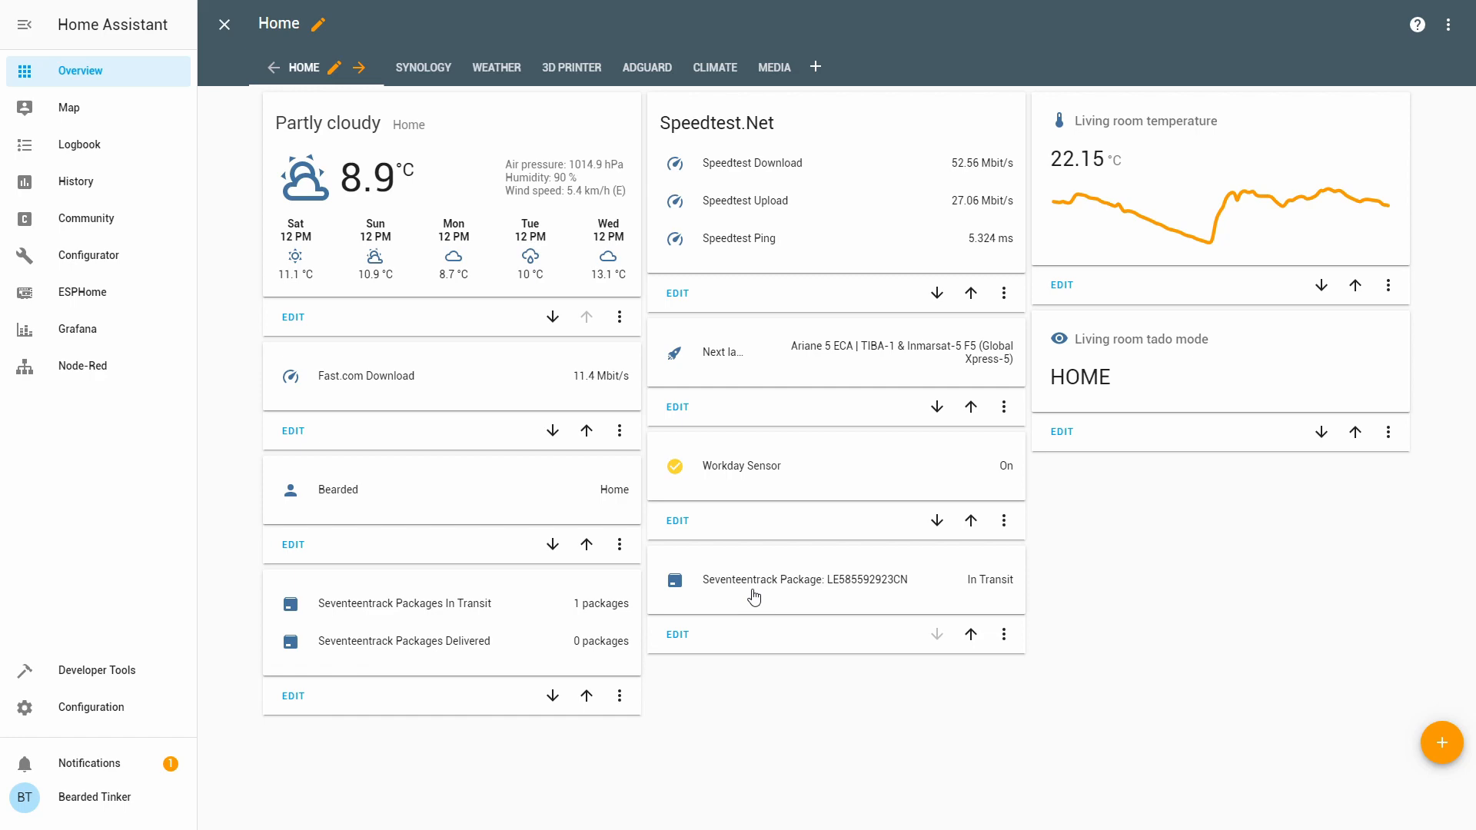
- Review the tracked parcel's In Transit details, then finish editing the Home dashboard
left_click(852, 581)
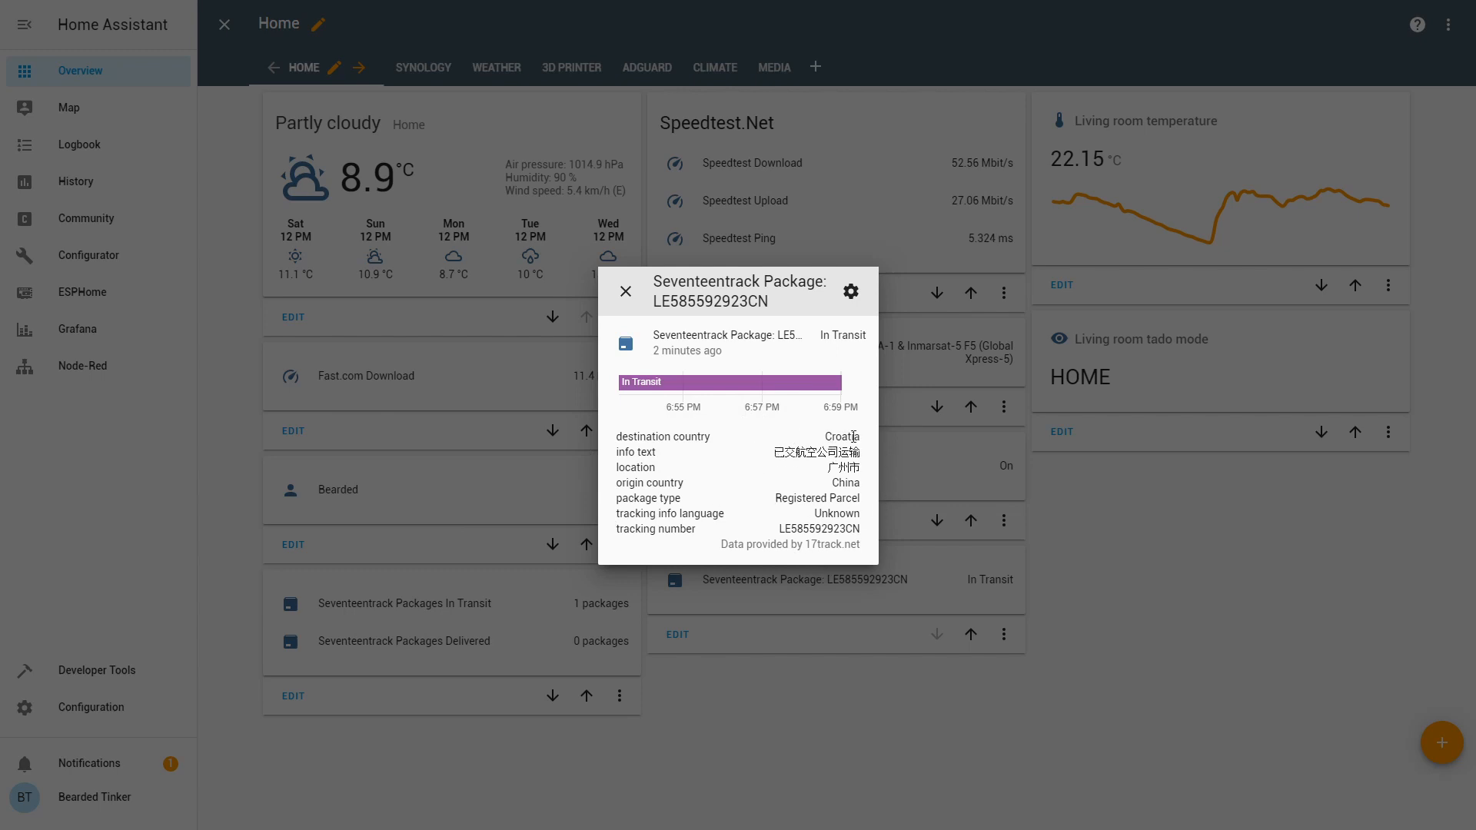
left_click(626, 291)
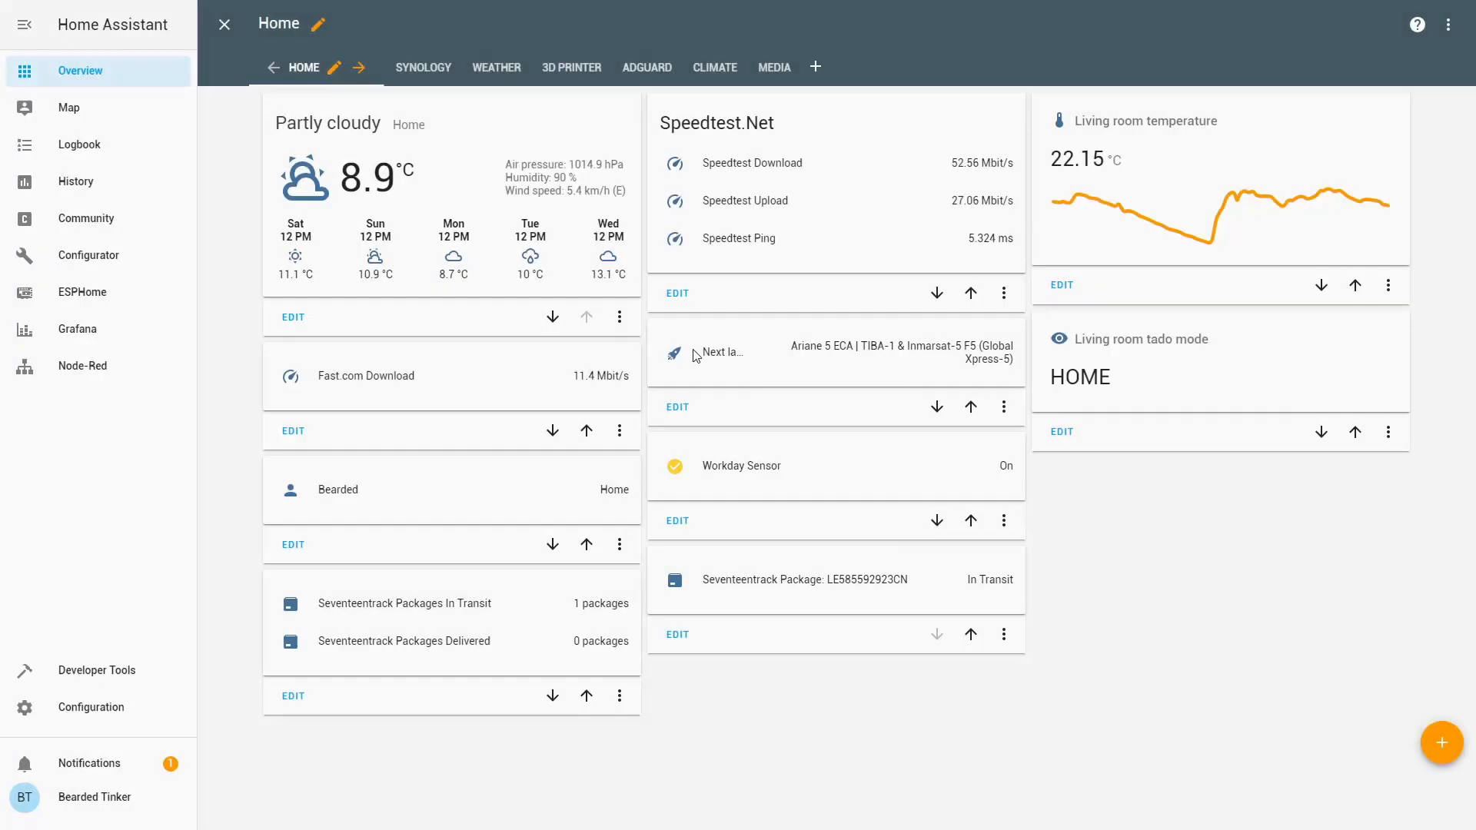
left_click(222, 27)
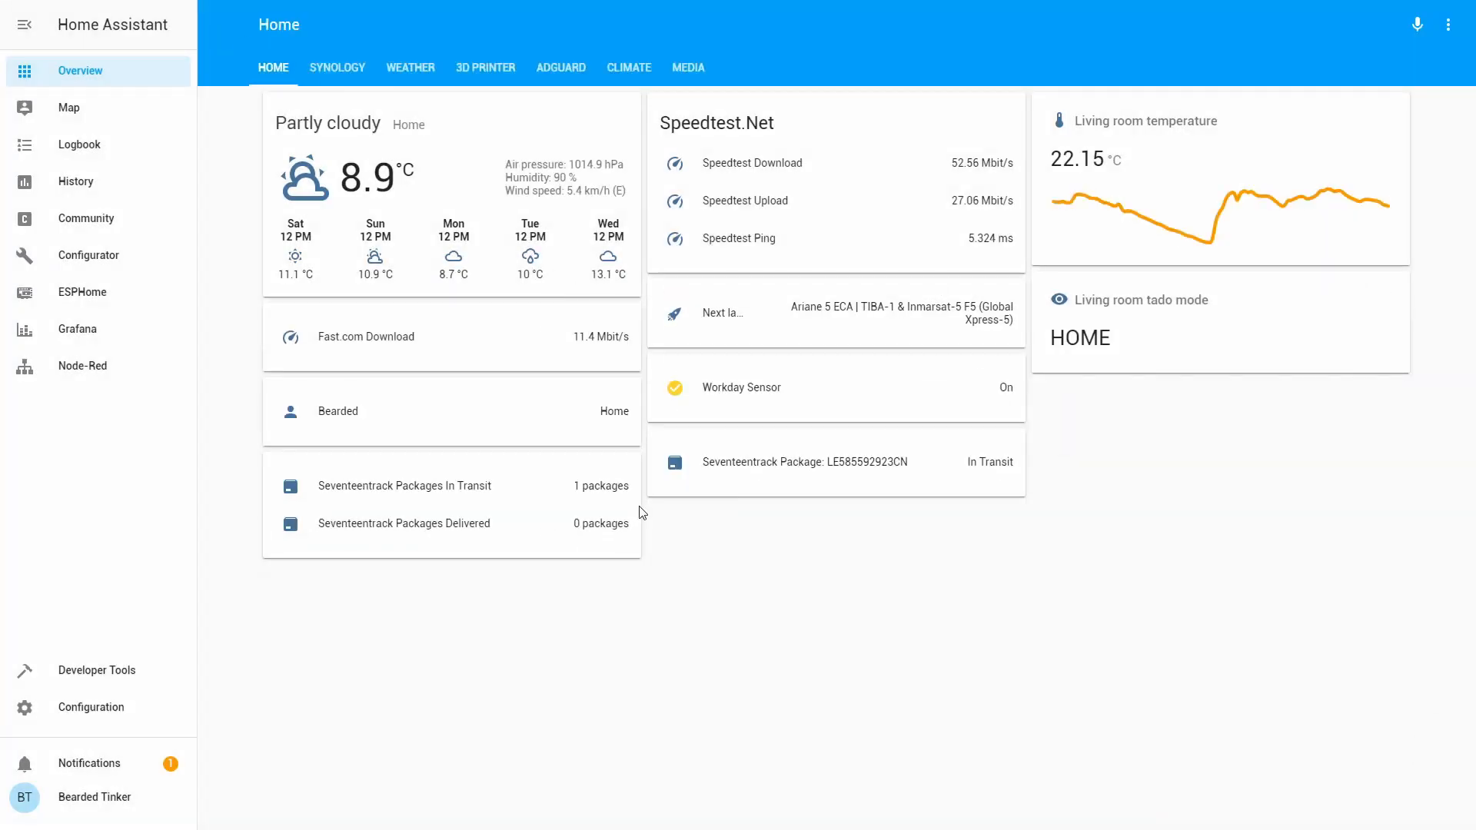